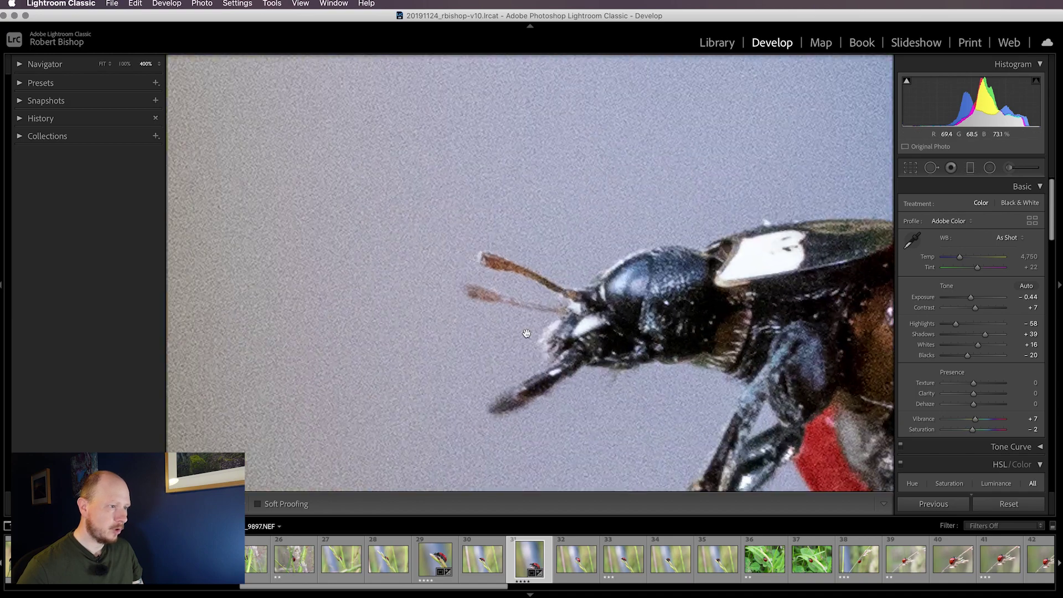
Zoom in on the ladybird's head and pan across the grainy background before returning to Fit.
{"action": "left_click", "coordinate": [527, 334]}
{"action": "left_click_drag", "start_coordinate": [463, 299], "coordinate": [598, 297]}
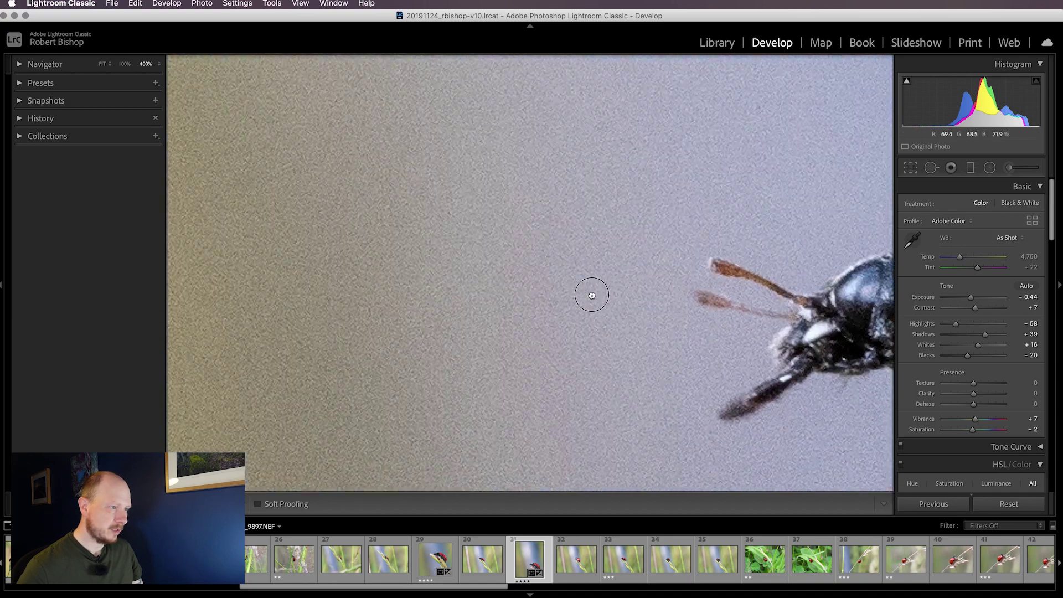
{"action": "left_click_drag", "start_coordinate": [493, 218], "coordinate": [634, 277]}
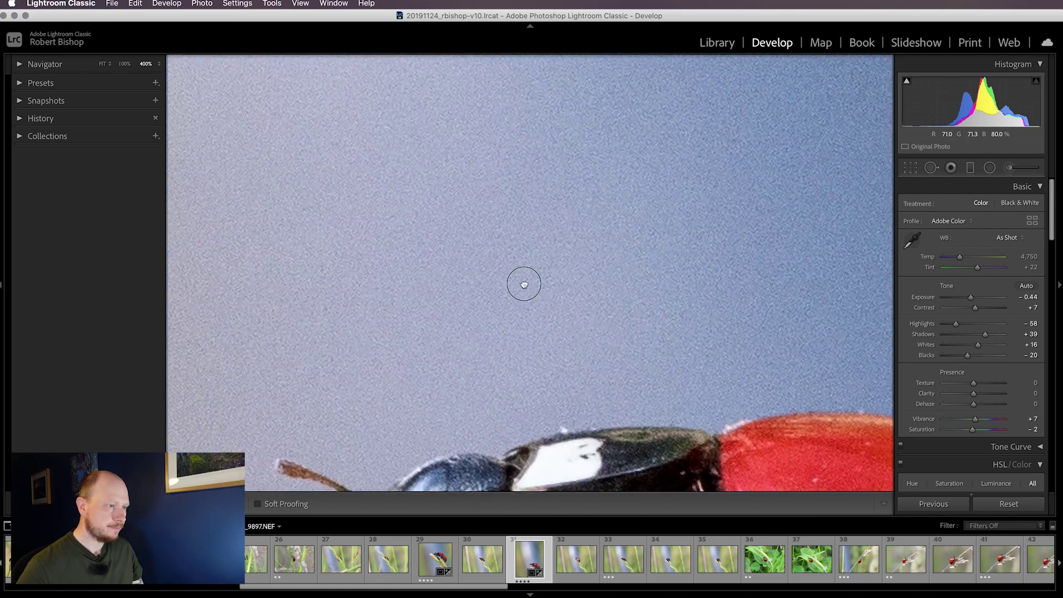
{"action": "left_click", "coordinate": [524, 283]}
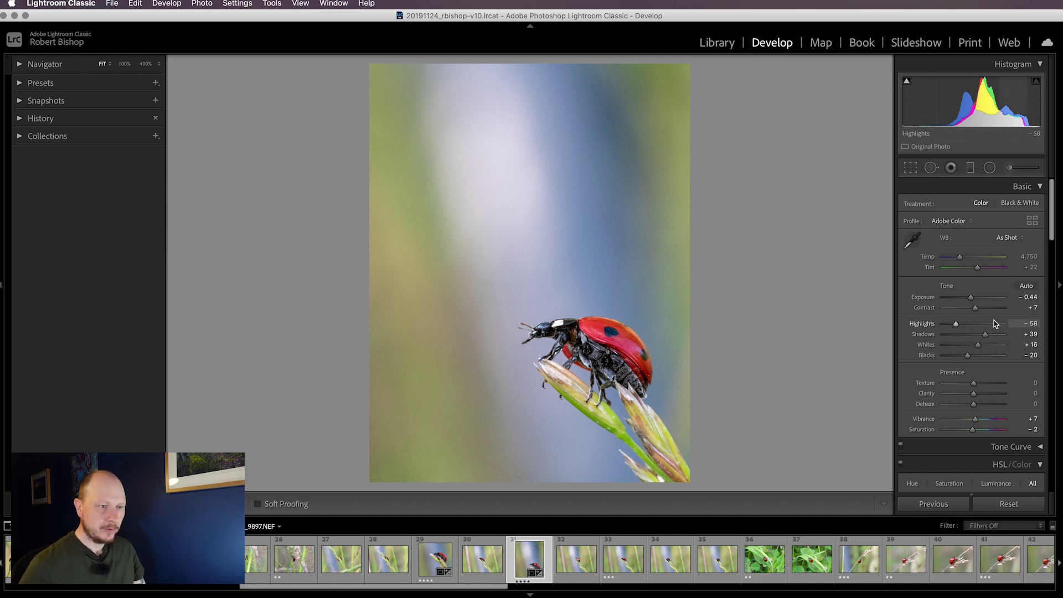
Compare the edit against the unedited original, then scroll the right panel to the Detail panel.
{"action": "scroll", "coordinate": [995, 324], "scroll_direction": "down", "scroll_amount": 3}
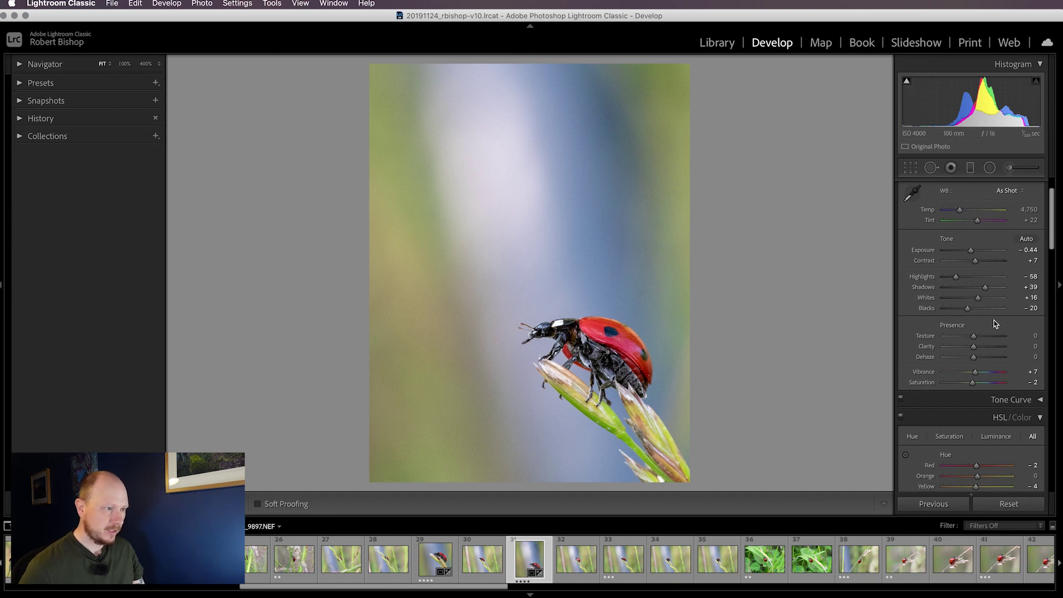
{"action": "key", "text": "backslash"}
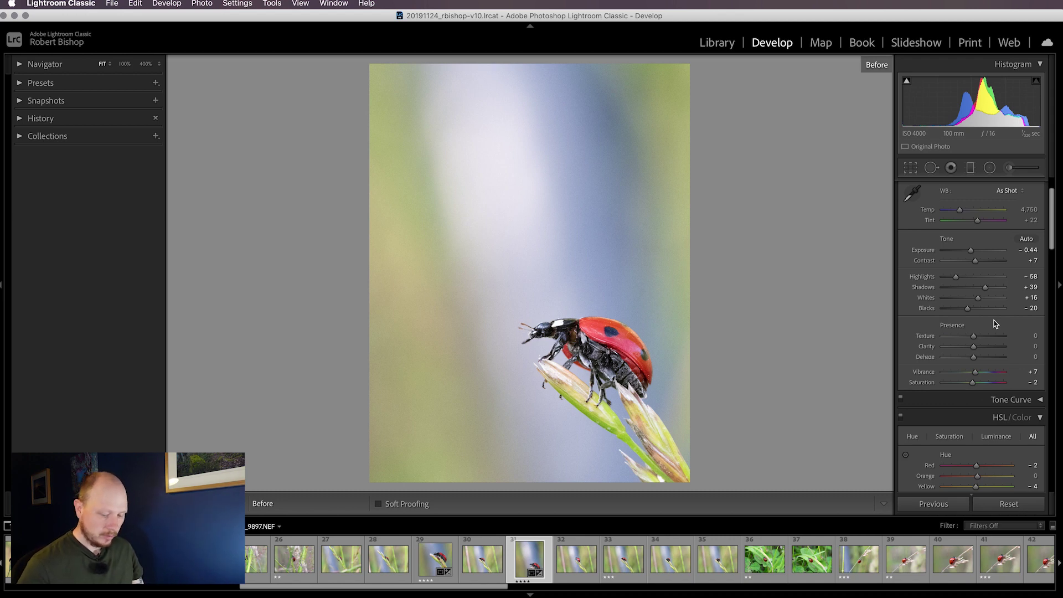
{"action": "key", "text": "backslash"}
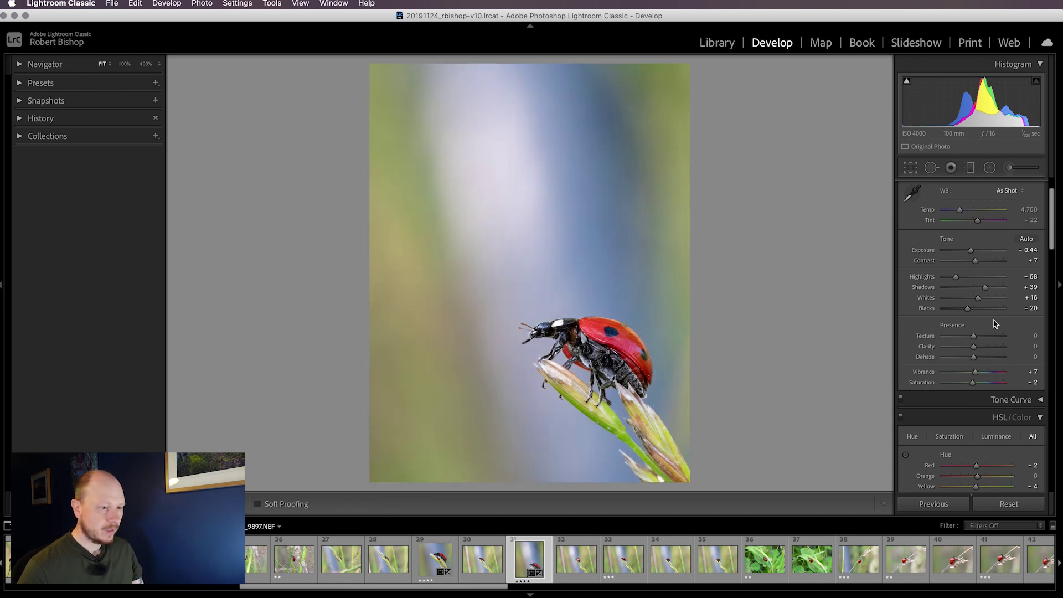
{"action": "scroll", "coordinate": [995, 323], "scroll_direction": "down", "scroll_amount": 15}
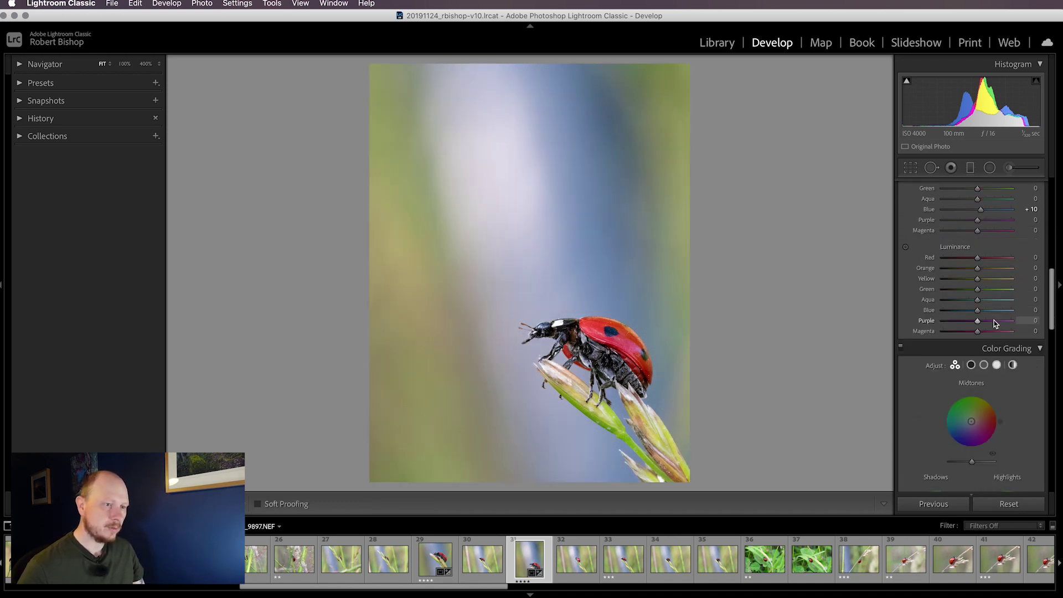
{"action": "scroll", "coordinate": [994, 323], "scroll_direction": "down", "scroll_amount": 6}
{"action": "scroll", "coordinate": [994, 324], "scroll_direction": "up", "scroll_amount": 4}
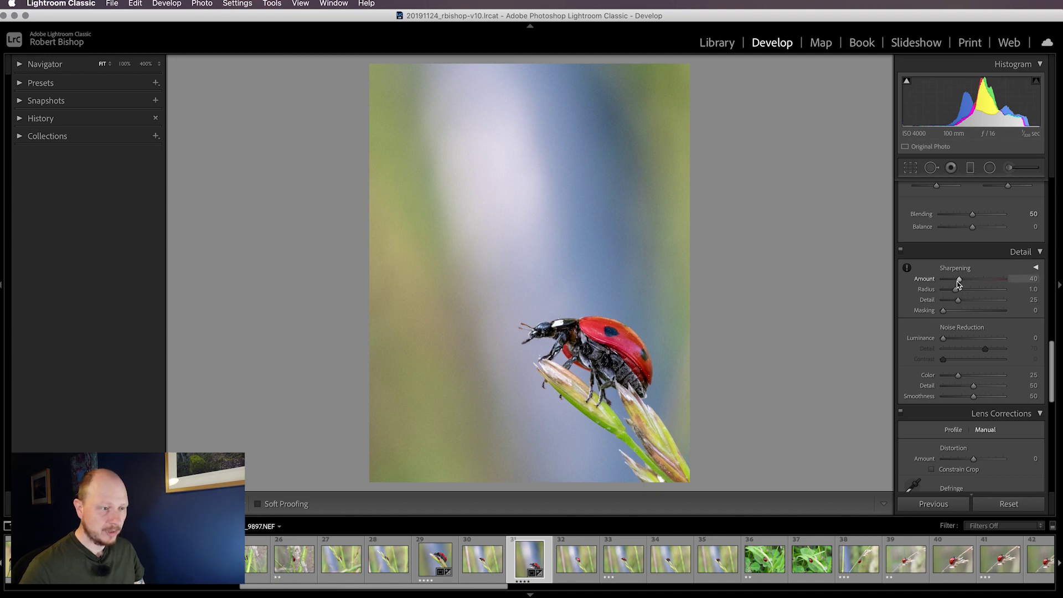
Zoom in on the ladybird's head and toggle the Detail panel off and on, leaving it on.
{"action": "left_click", "coordinate": [900, 251]}
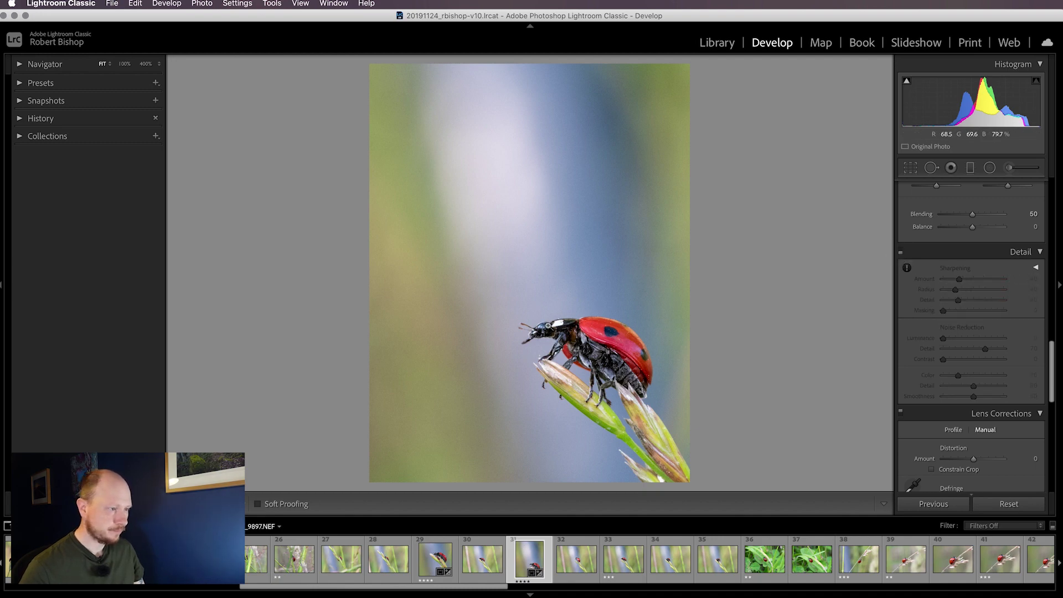
{"action": "left_click", "coordinate": [547, 325]}
{"action": "left_click_drag", "start_coordinate": [547, 326], "coordinate": [623, 227]}
{"action": "left_click", "coordinate": [900, 252]}
{"action": "left_click", "coordinate": [900, 252]}
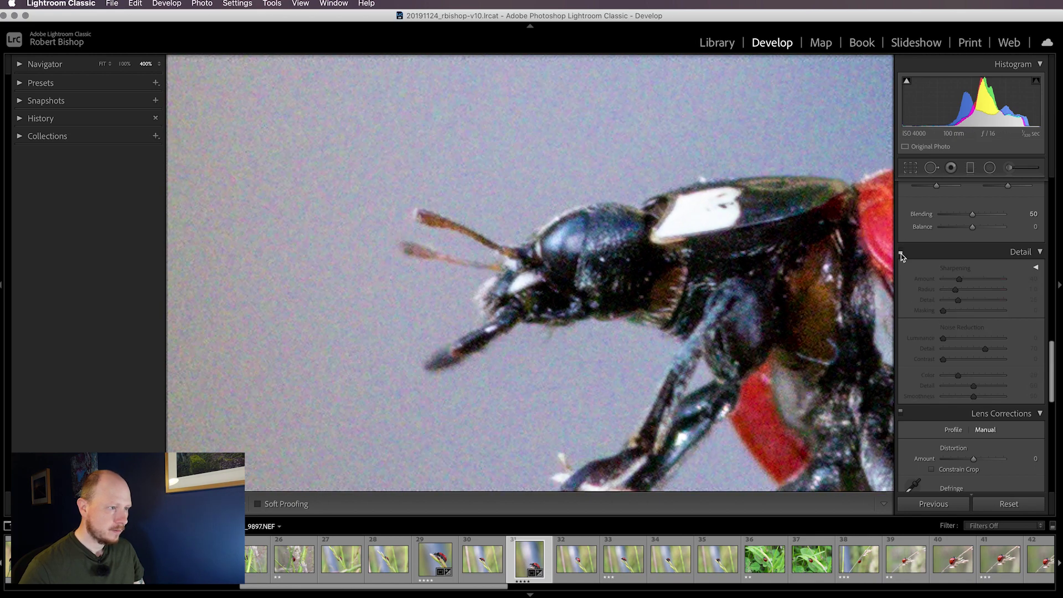
{"action": "left_click", "coordinate": [901, 252]}
{"action": "left_click", "coordinate": [900, 251]}
{"action": "left_click", "coordinate": [900, 253]}
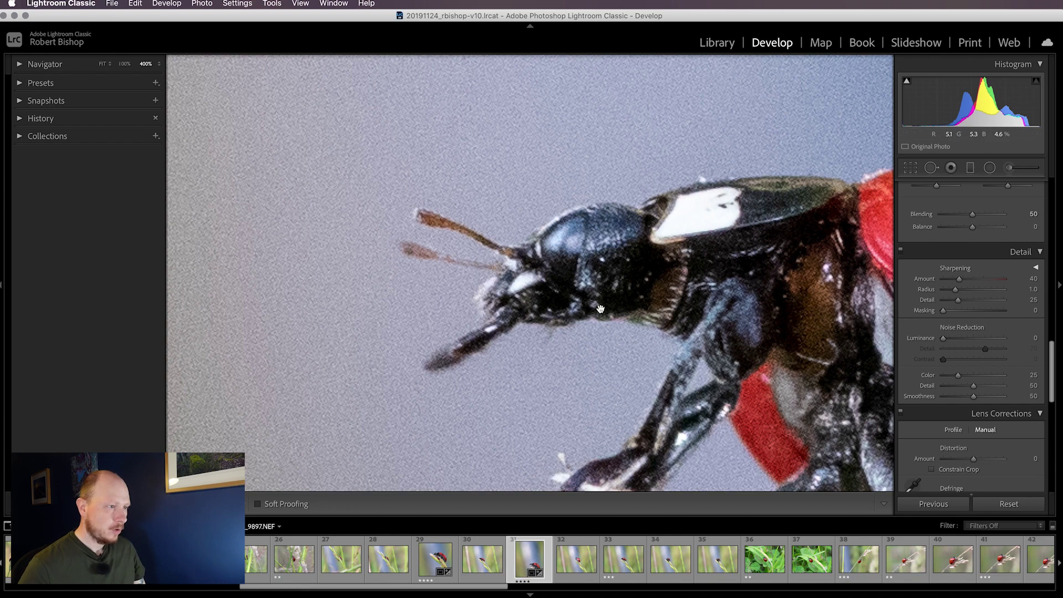
Push Luminance noise reduction to 100, check at Fit and 400%, then settle it at 20.
{"action": "left_click_drag", "start_coordinate": [598, 274], "coordinate": [630, 312]}
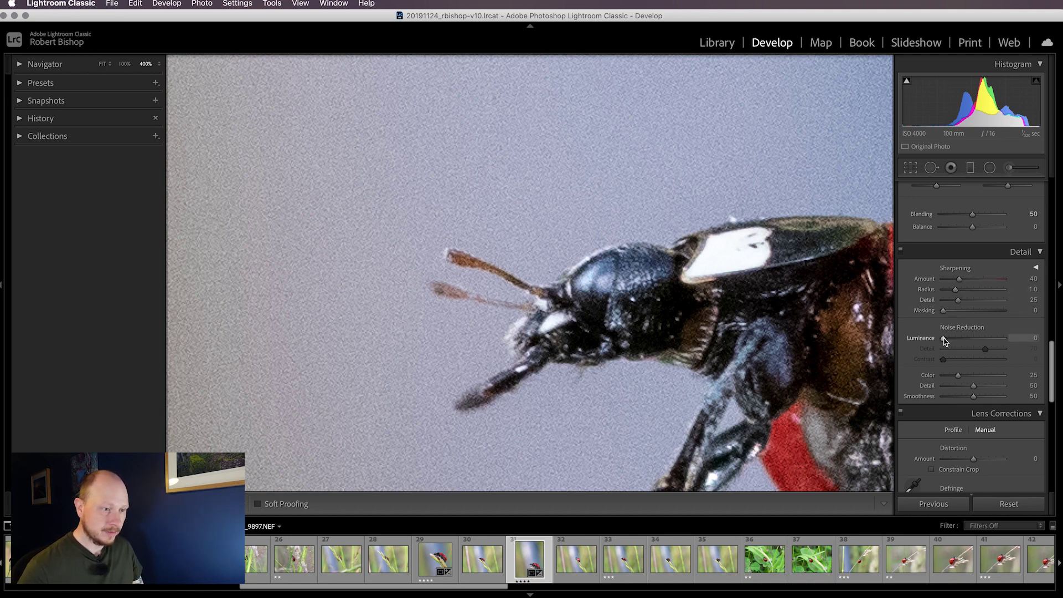
{"action": "left_click_drag", "start_coordinate": [944, 338], "coordinate": [1013, 309]}
{"action": "left_click", "coordinate": [742, 301]}
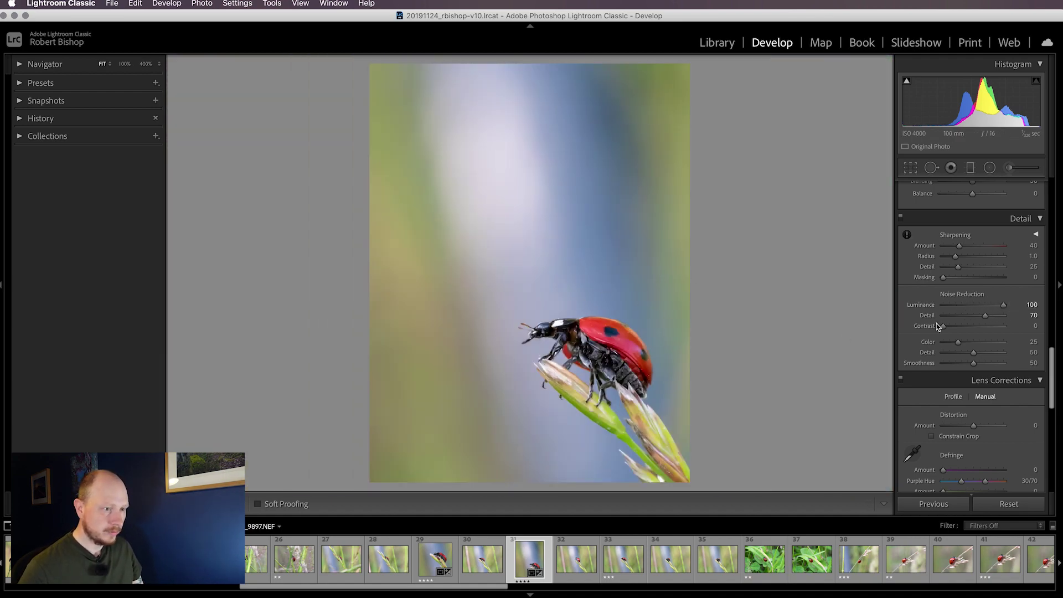
{"action": "left_click", "coordinate": [540, 334]}
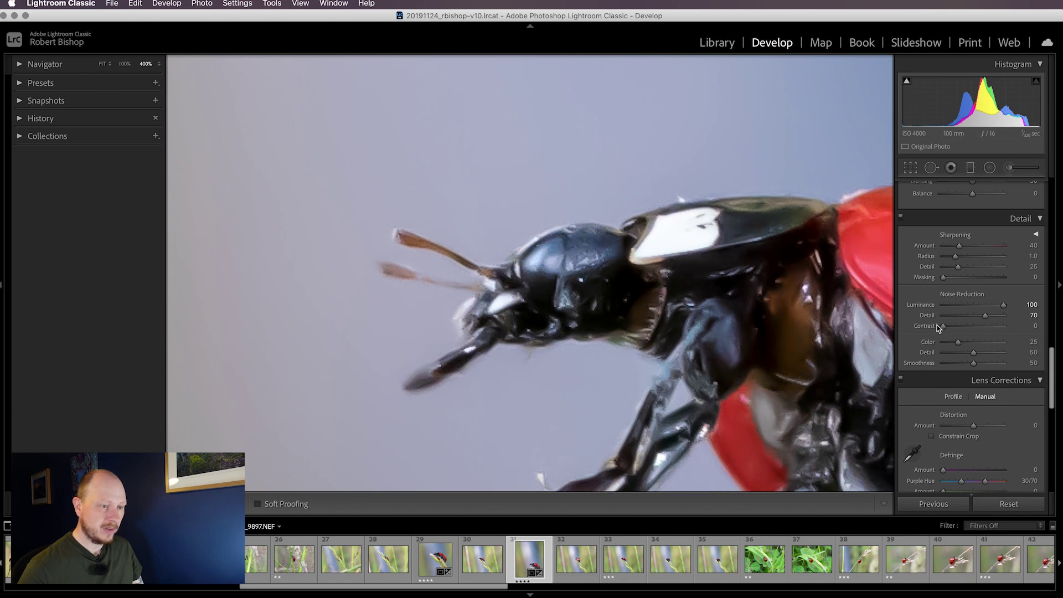
{"action": "left_click_drag", "start_coordinate": [1003, 308], "coordinate": [955, 311]}
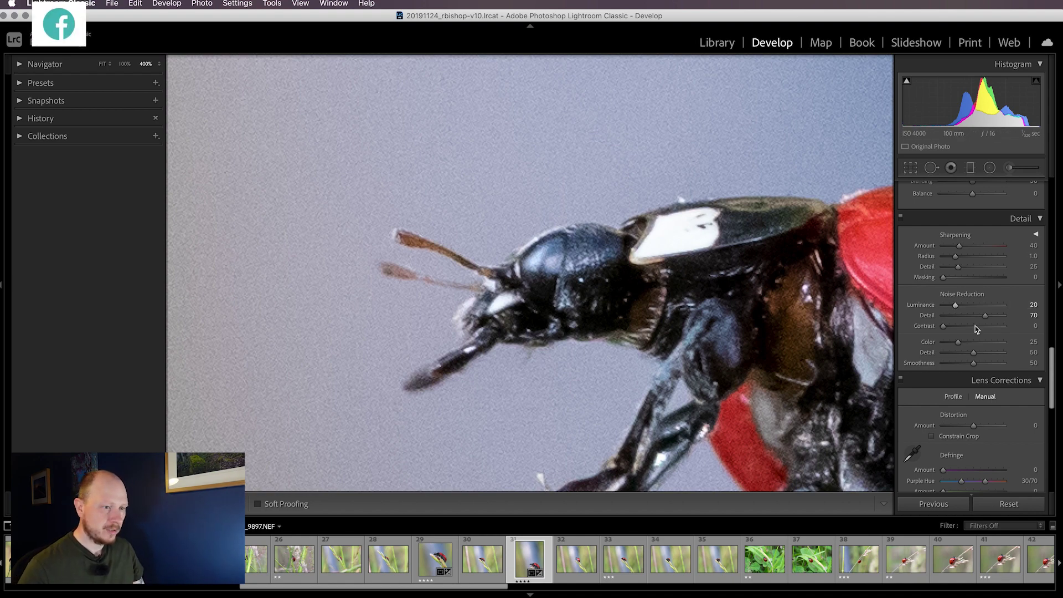
{"action": "left_click", "coordinate": [707, 288]}
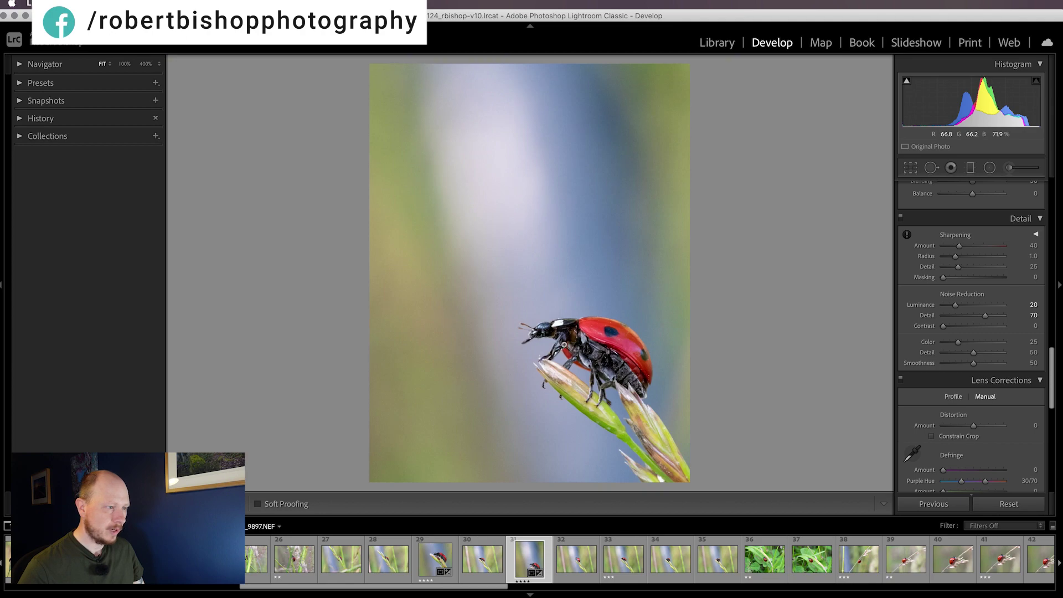
{"action": "left_click_drag", "start_coordinate": [539, 334], "coordinate": [622, 309]}
{"action": "left_click", "coordinate": [622, 309]}
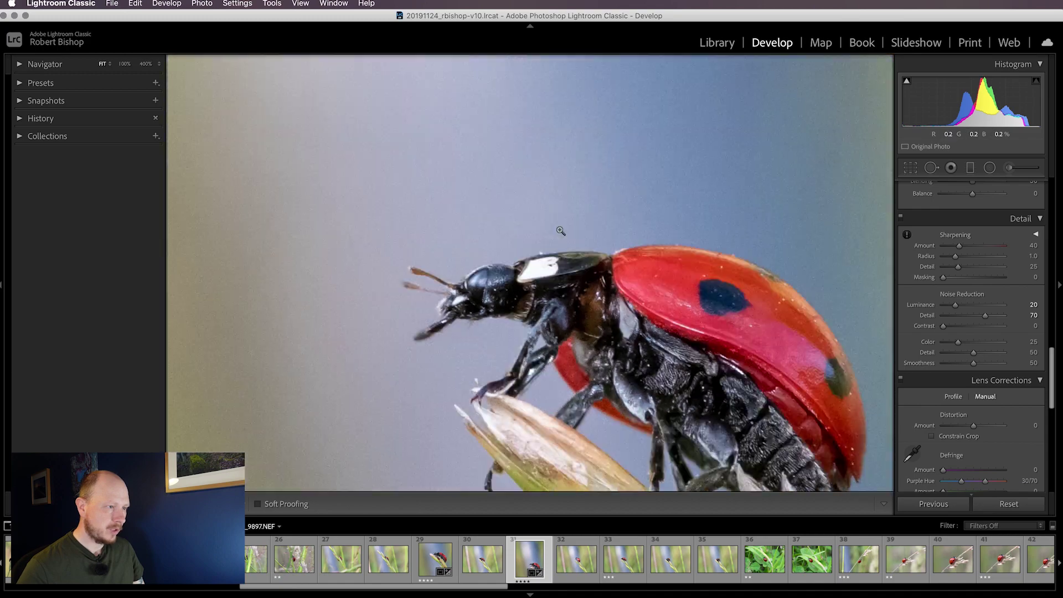
{"action": "left_click", "coordinate": [617, 360]}
{"action": "left_click_drag", "start_coordinate": [617, 360], "coordinate": [516, 127]}
{"action": "left_click", "coordinate": [519, 142]}
{"action": "left_click", "coordinate": [706, 201]}
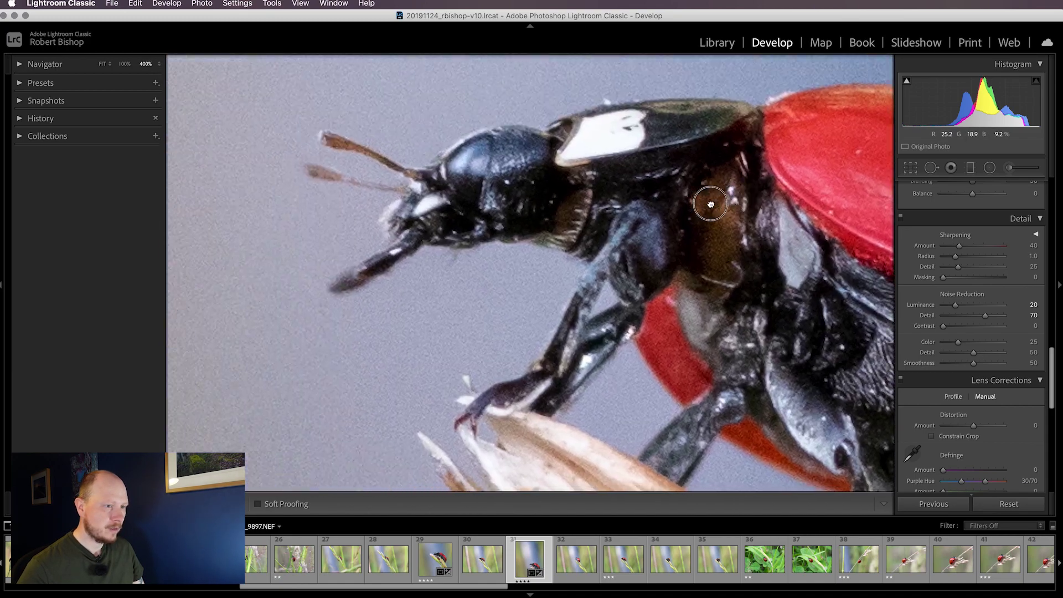
{"action": "left_click_drag", "start_coordinate": [707, 201], "coordinate": [707, 230]}
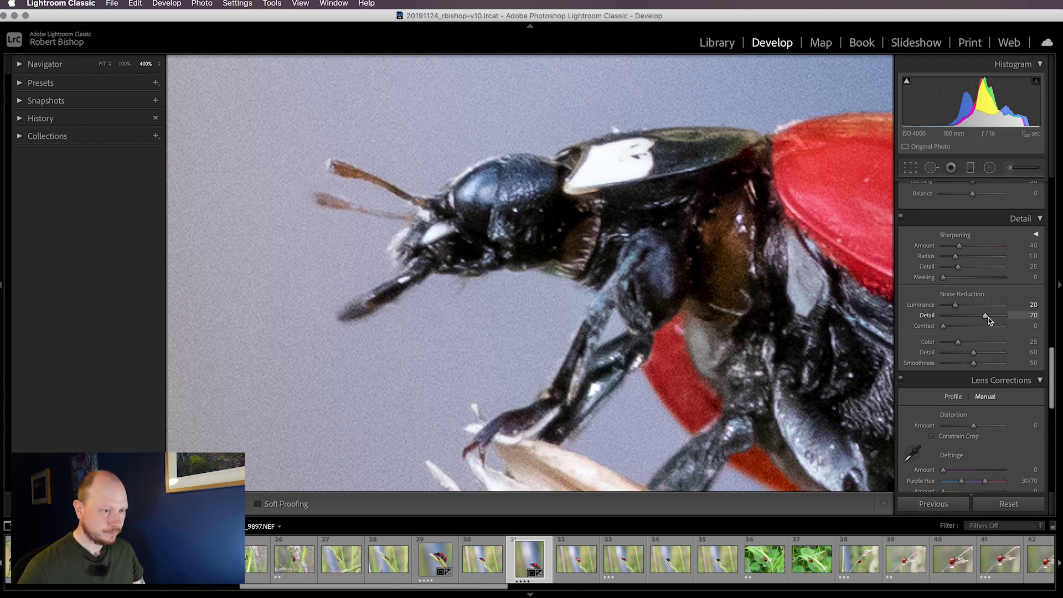
Try noise reduction Detail at 90 on the ladybird's body, then set it to 50.
{"action": "left_click_drag", "start_coordinate": [986, 320], "coordinate": [997, 319]}
{"action": "left_click_drag", "start_coordinate": [799, 289], "coordinate": [500, 207]}
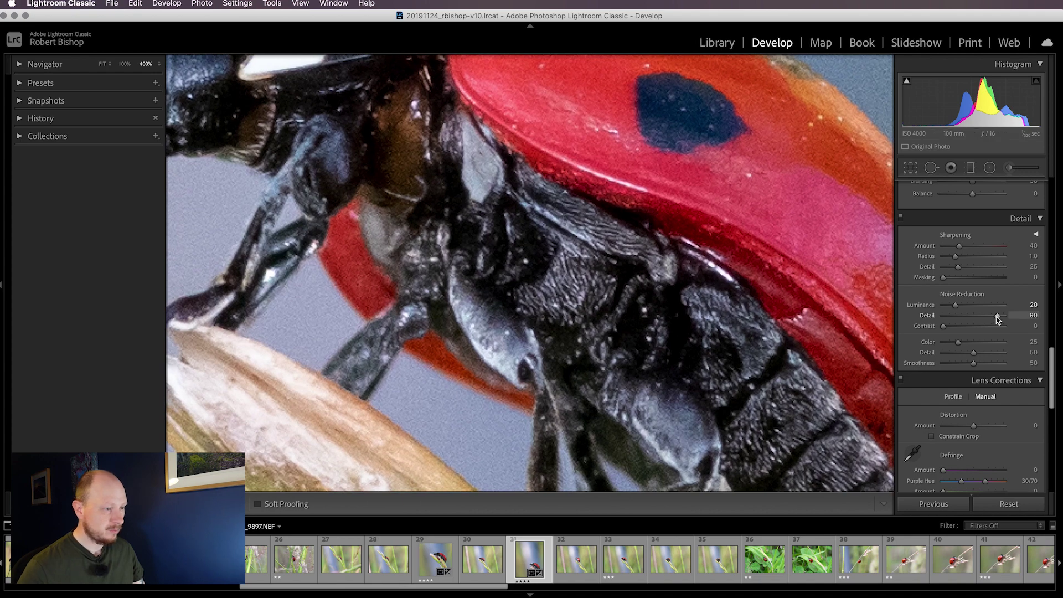
{"action": "left_click_drag", "start_coordinate": [997, 319], "coordinate": [972, 318]}
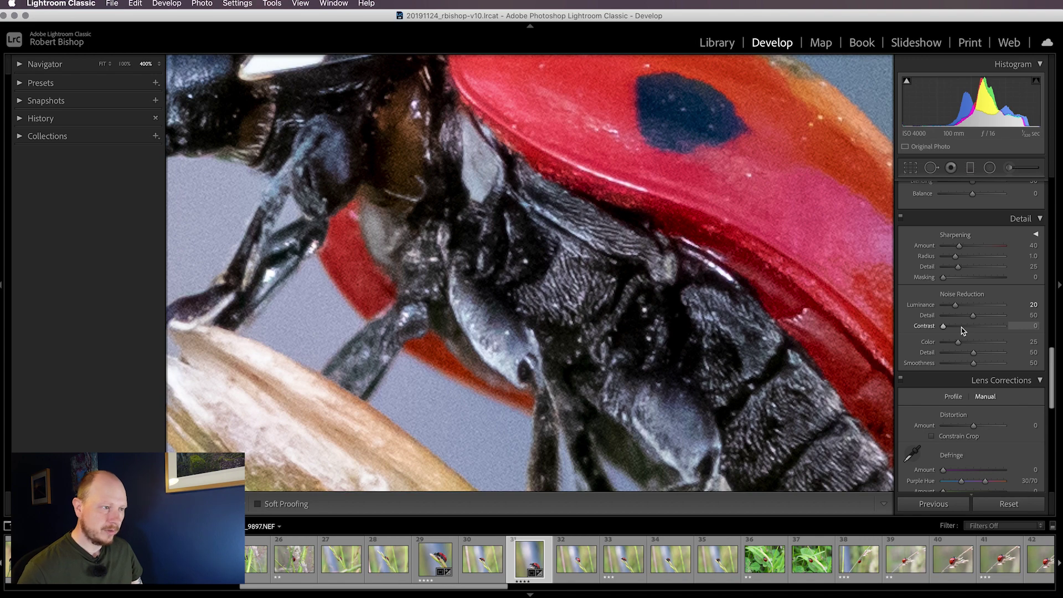
{"action": "left_click", "coordinate": [701, 259]}
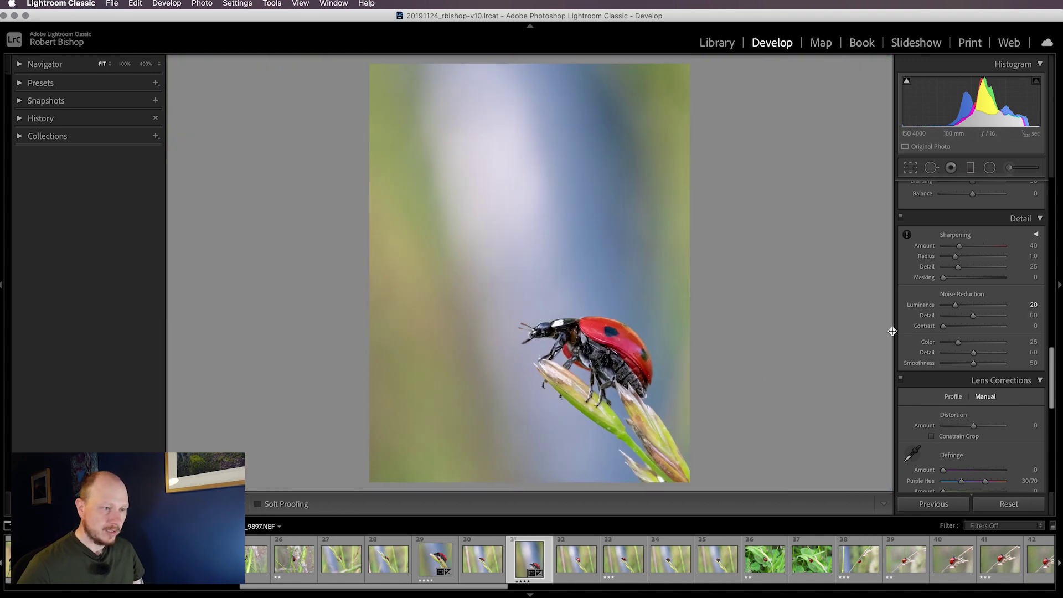
{"action": "left_click", "coordinate": [585, 376]}
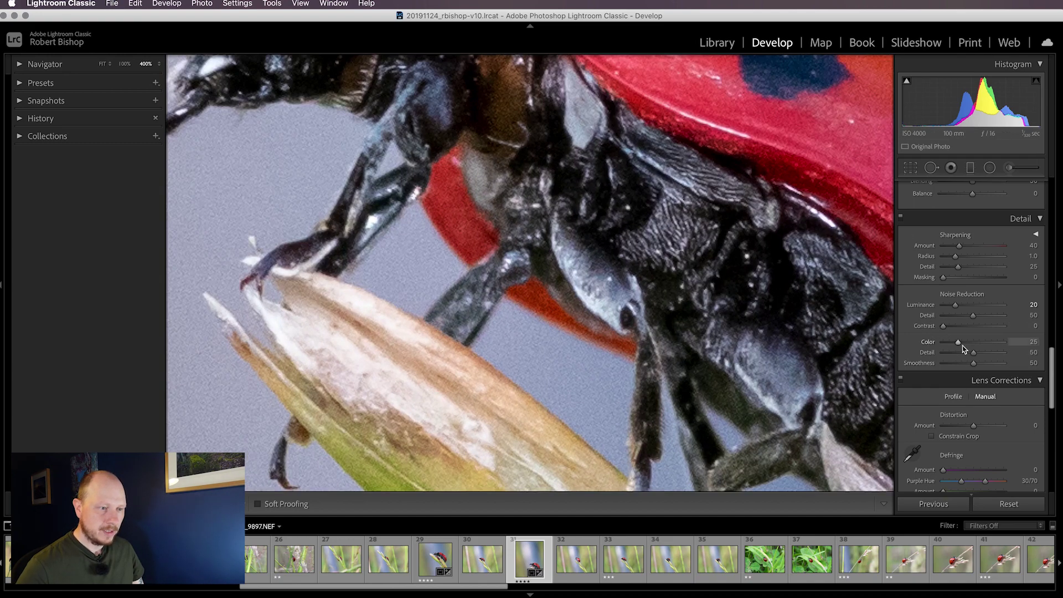
{"action": "left_click", "coordinate": [901, 218]}
{"action": "left_click_drag", "start_coordinate": [376, 196], "coordinate": [652, 223]}
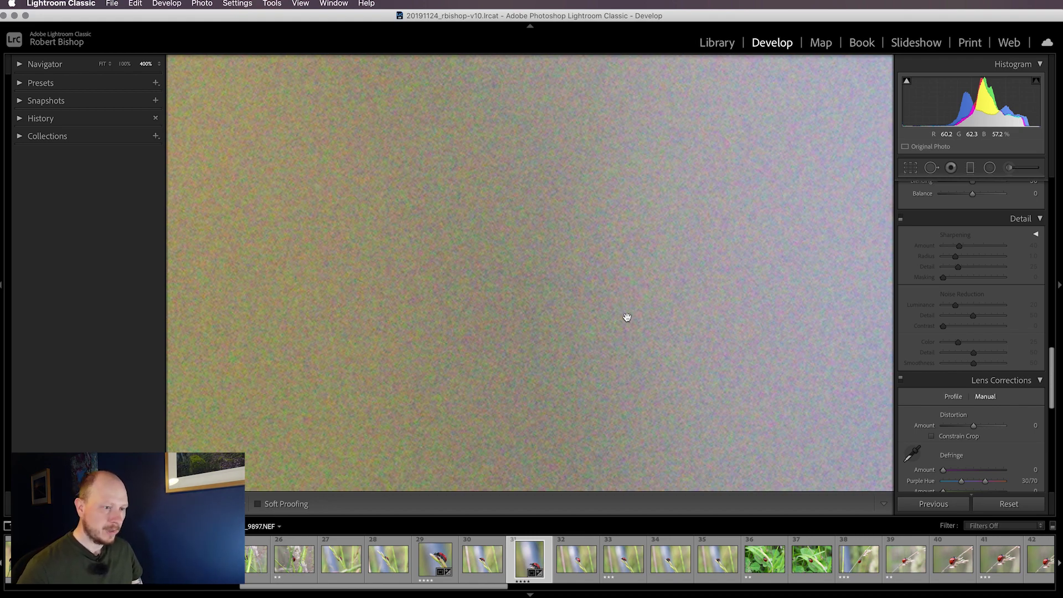
{"action": "left_click", "coordinate": [900, 217]}
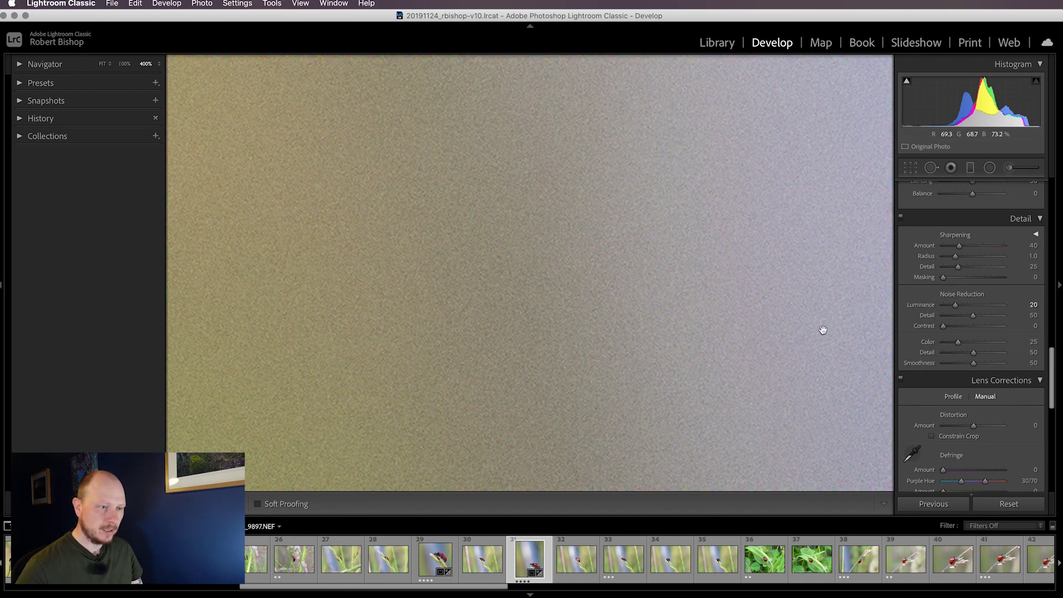
{"action": "left_click", "coordinate": [732, 306]}
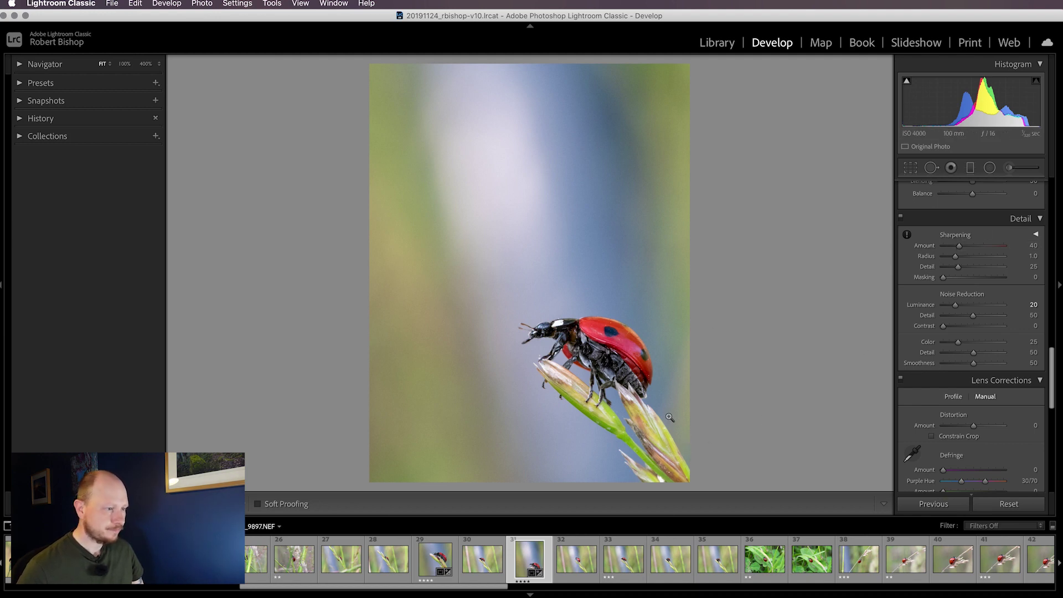
Raise Sharpening Amount from 40 to 150 and inspect the ladybird and background up close.
{"action": "left_click", "coordinate": [603, 360]}
{"action": "left_click_drag", "start_coordinate": [474, 295], "coordinate": [696, 289]}
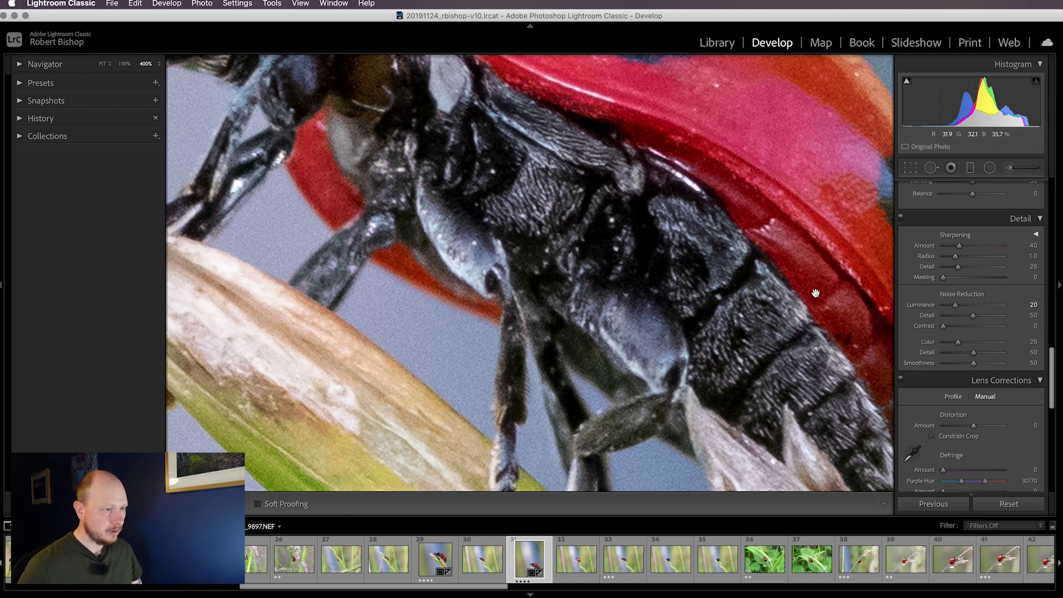
{"action": "left_click_drag", "start_coordinate": [766, 284], "coordinate": [703, 275]}
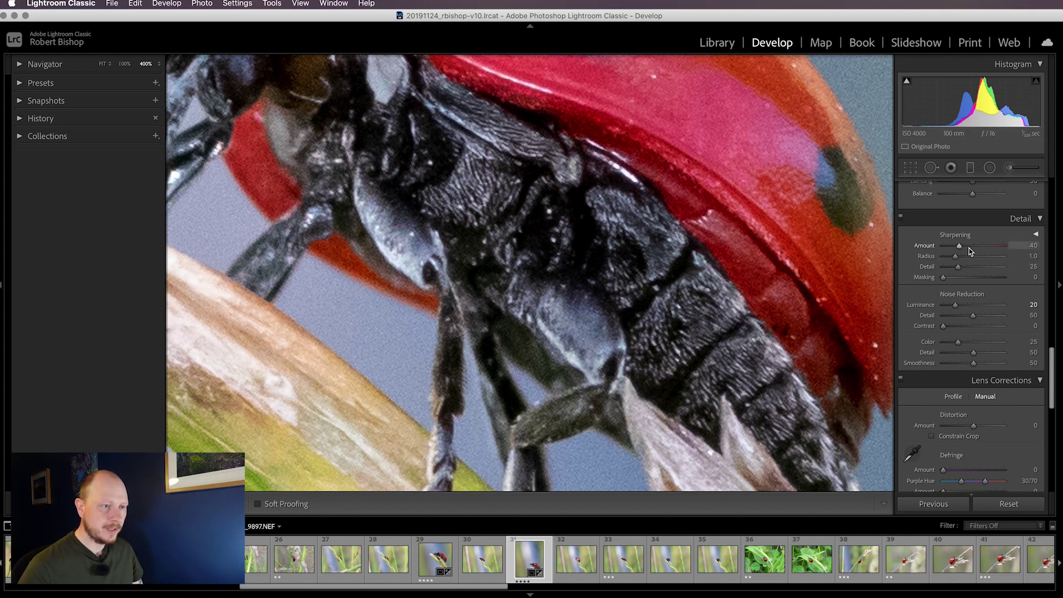
{"action": "left_click_drag", "start_coordinate": [960, 250], "coordinate": [1016, 250]}
{"action": "left_click", "coordinate": [684, 214]}
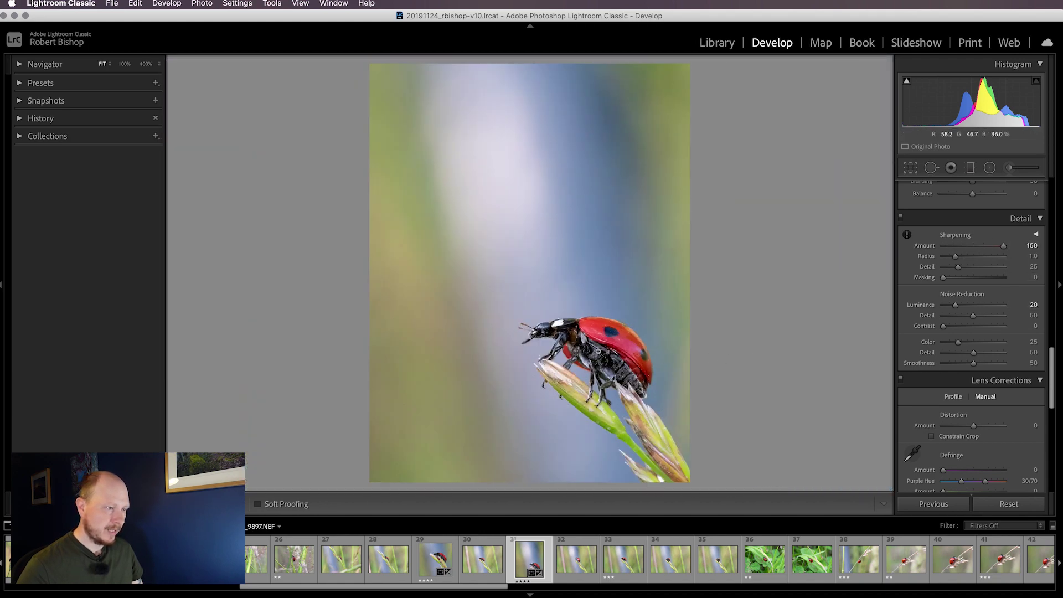
{"action": "left_click", "coordinate": [436, 371]}
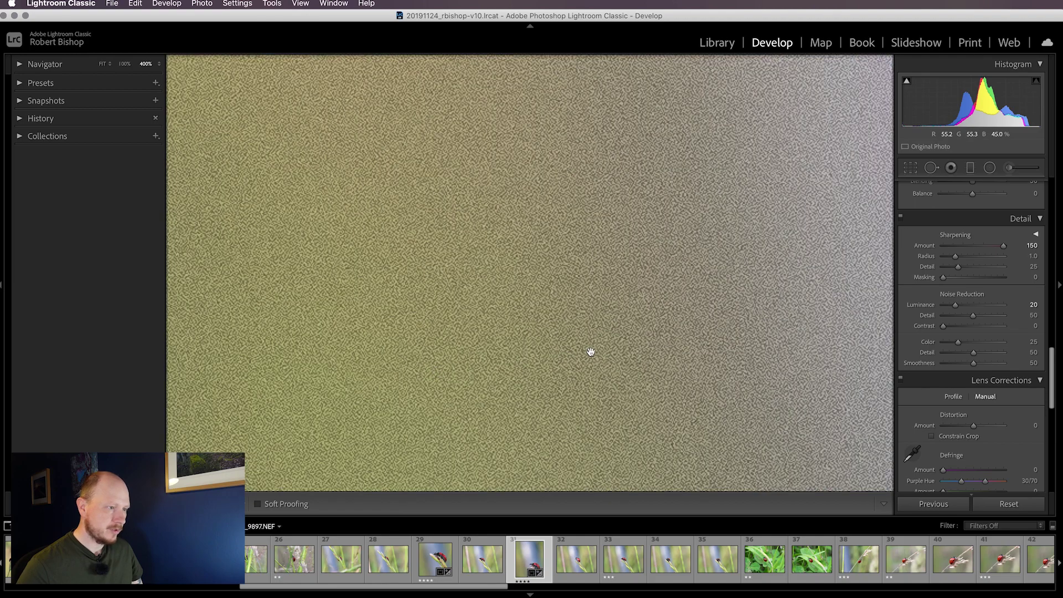
{"action": "left_click", "coordinate": [591, 351]}
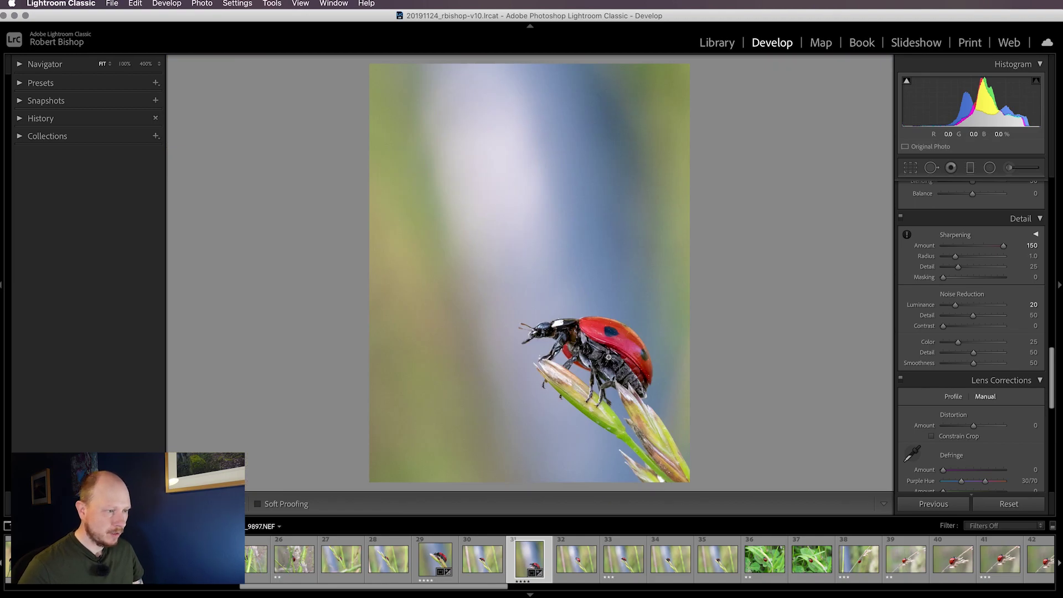
{"action": "left_click", "coordinate": [606, 358]}
Lower Sharpening Amount to 50 and check the ladybird's leg and abdomen at close zoom.
{"action": "left_click_drag", "start_coordinate": [1003, 249], "coordinate": [963, 252]}
{"action": "left_click", "coordinate": [662, 306]}
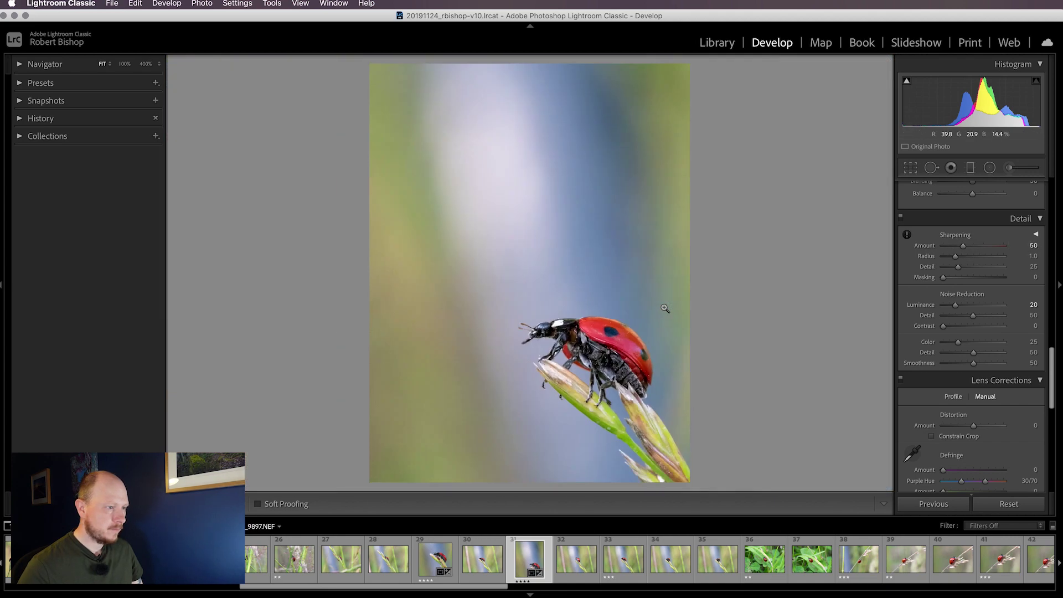
{"action": "left_click", "coordinate": [526, 358]}
{"action": "left_click_drag", "start_coordinate": [802, 271], "coordinate": [515, 235]}
{"action": "scroll", "coordinate": [515, 235], "scroll_direction": "right", "scroll_amount": 10}
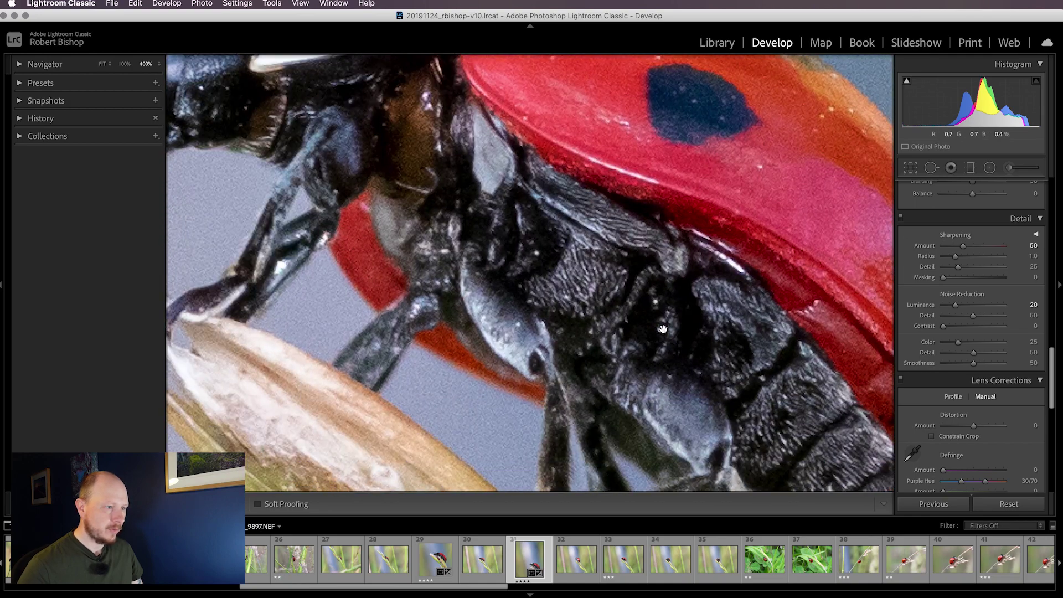
{"action": "left_click", "coordinate": [663, 329]}
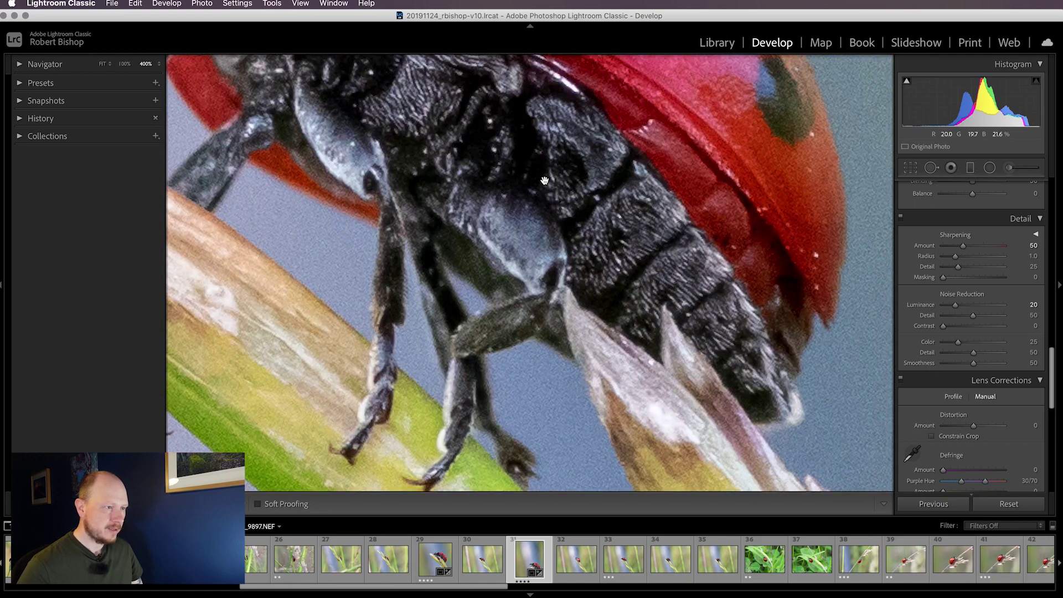
{"action": "left_click", "coordinate": [683, 289]}
{"action": "left_click_drag", "start_coordinate": [683, 289], "coordinate": [707, 352]}
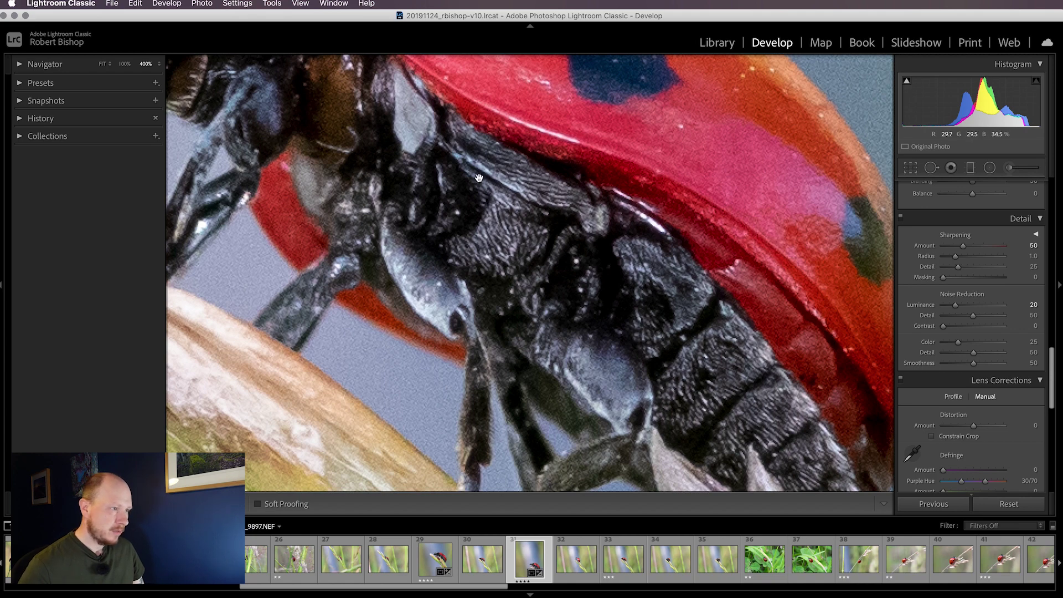
Set Sharpening Radius to 1.5 and Sharpening Detail to 50 while viewing the abdomen close up.
{"action": "left_click_drag", "start_coordinate": [478, 178], "coordinate": [603, 230]}
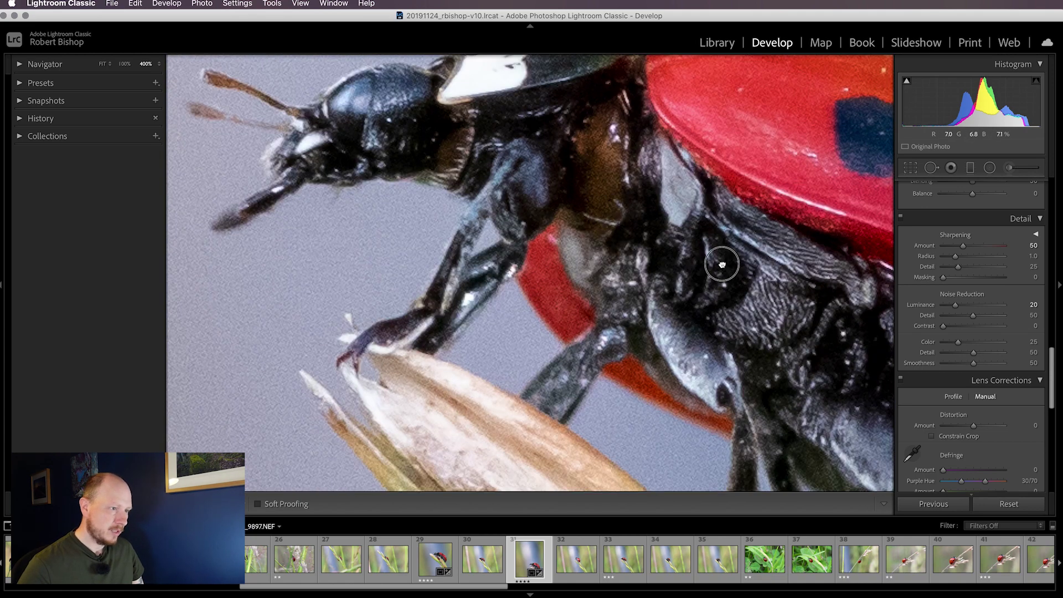
{"action": "left_click_drag", "start_coordinate": [719, 260], "coordinate": [457, 166]}
{"action": "left_click_drag", "start_coordinate": [568, 261], "coordinate": [568, 238]}
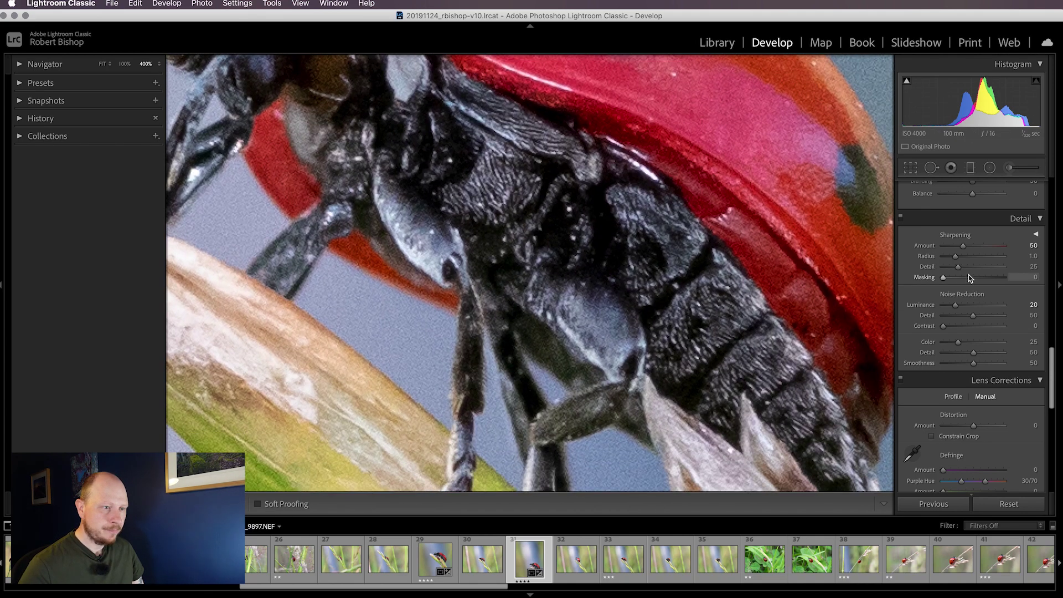
{"action": "left_click_drag", "start_coordinate": [956, 259], "coordinate": [967, 260]}
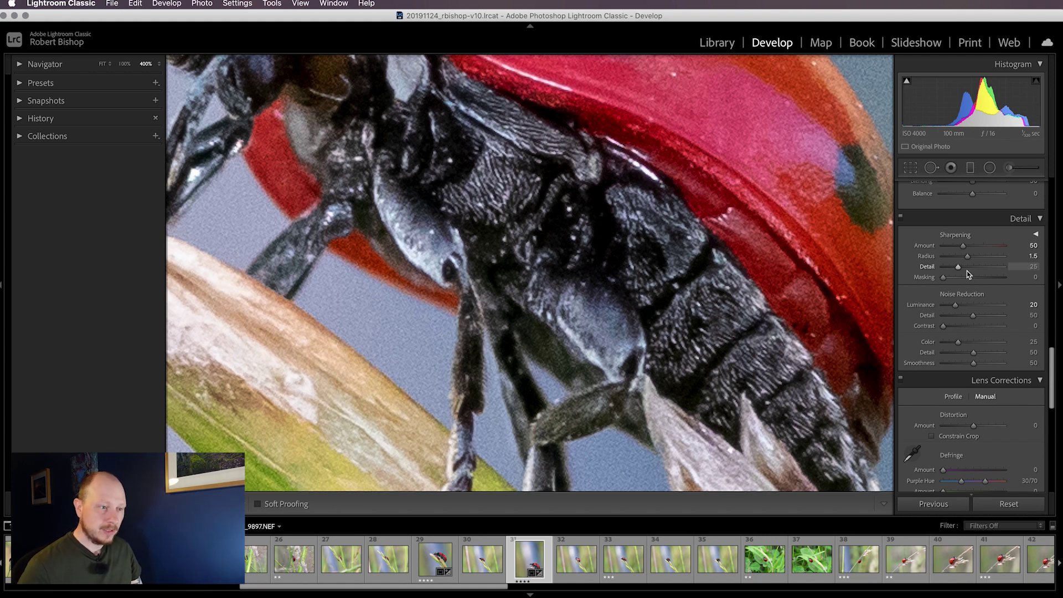
{"action": "mouse_move", "coordinate": [958, 267]}
{"action": "left_mouse_down"}
{"action": "mouse_move", "coordinate": [1010, 269]}
{"action": "mouse_move", "coordinate": [975, 270]}
{"action": "left_mouse_up"}
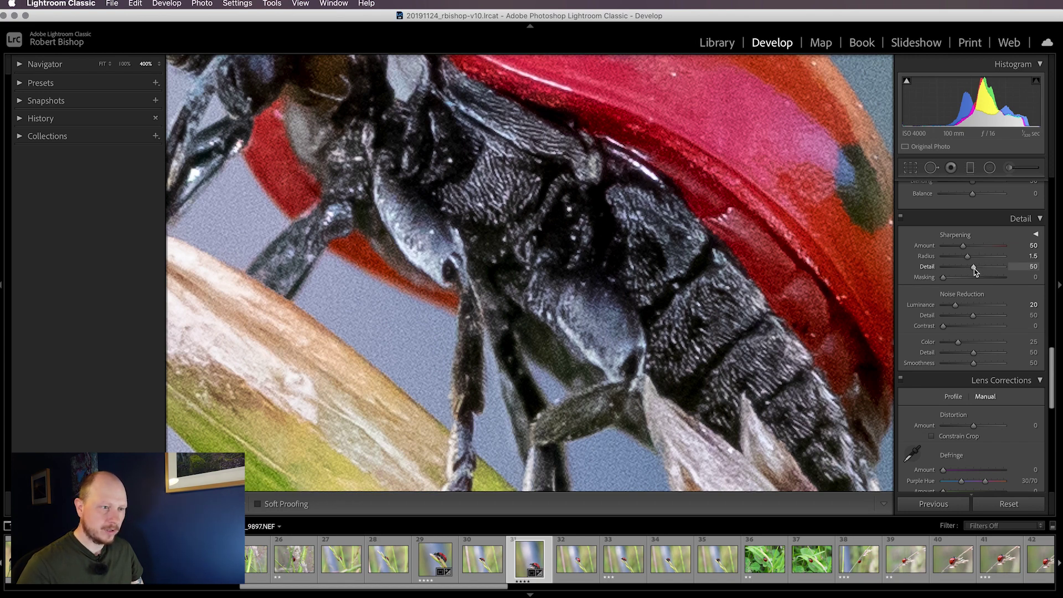
{"action": "left_click", "coordinate": [712, 267]}
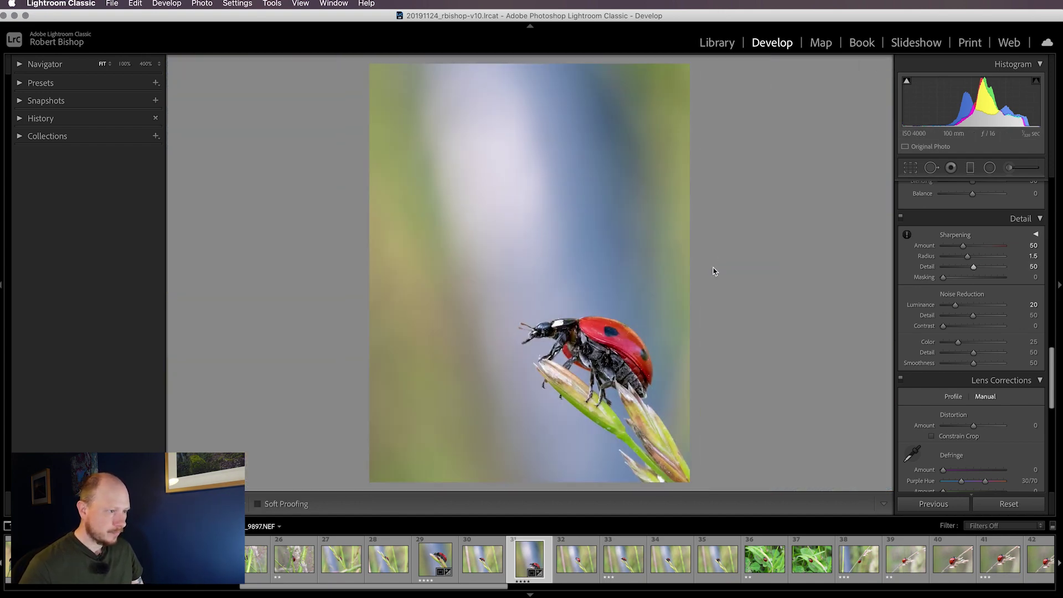
{"action": "left_click", "coordinate": [482, 359]}
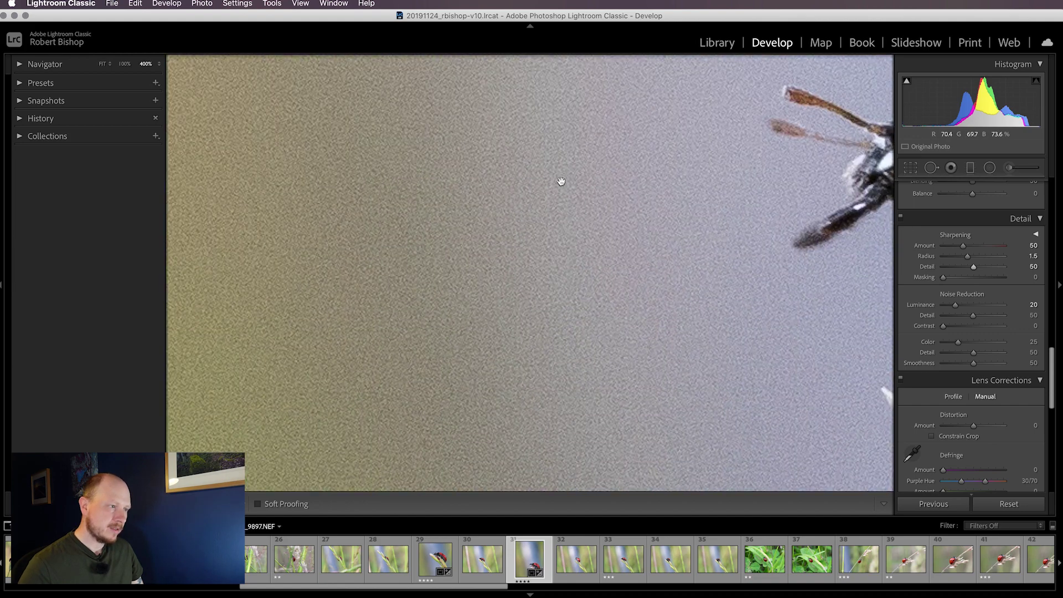
{"action": "left_click", "coordinate": [662, 314]}
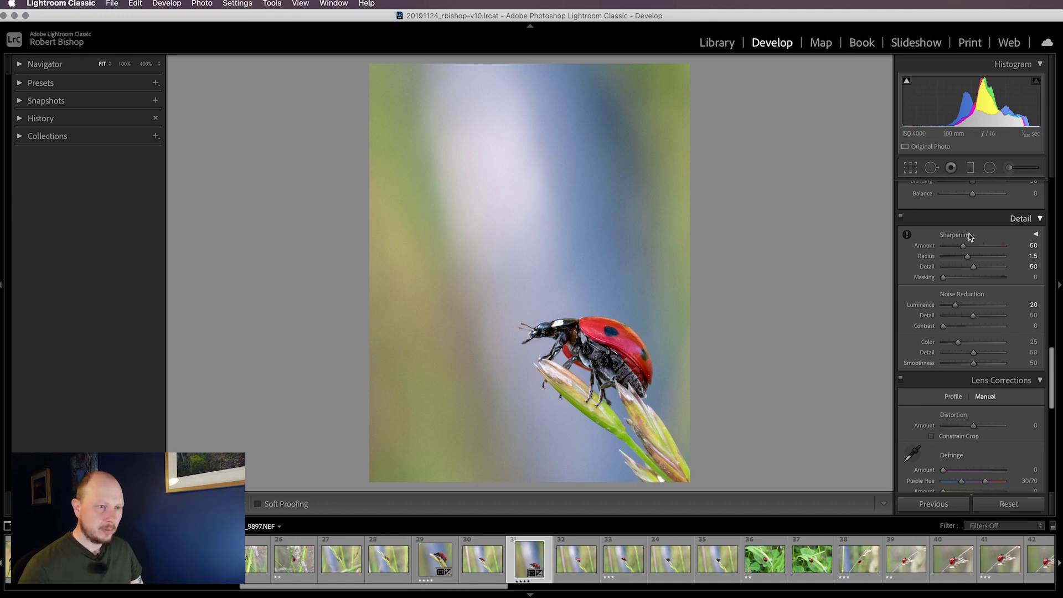
Draw a new radial filter ellipse over the ladybird and adjust its rotation and position.
{"action": "left_click", "coordinate": [989, 169]}
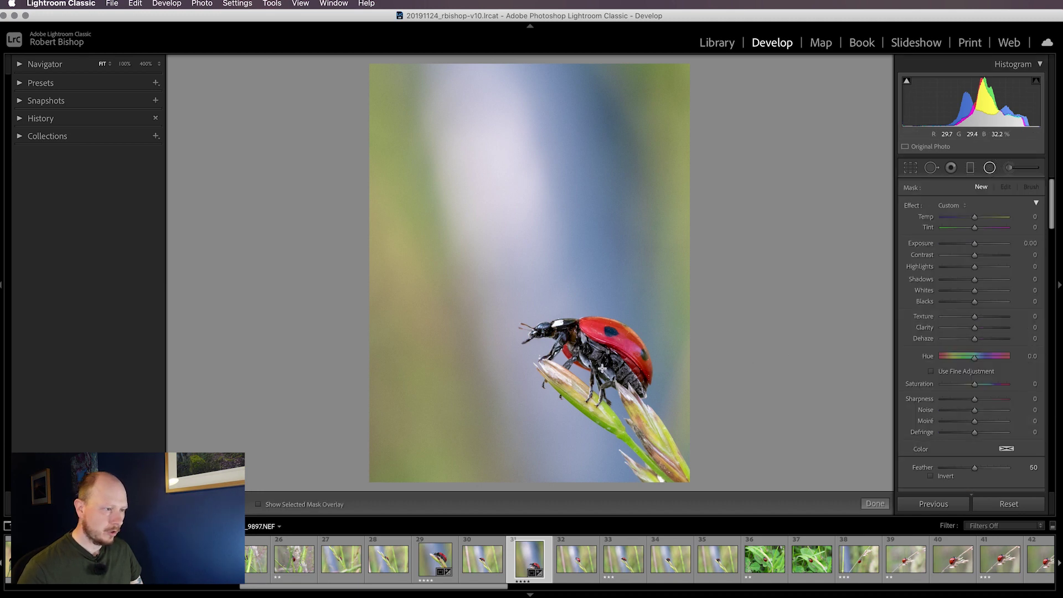
{"action": "left_click_drag", "start_coordinate": [629, 395], "coordinate": [746, 463]}
{"action": "left_click_drag", "start_coordinate": [699, 275], "coordinate": [720, 359]}
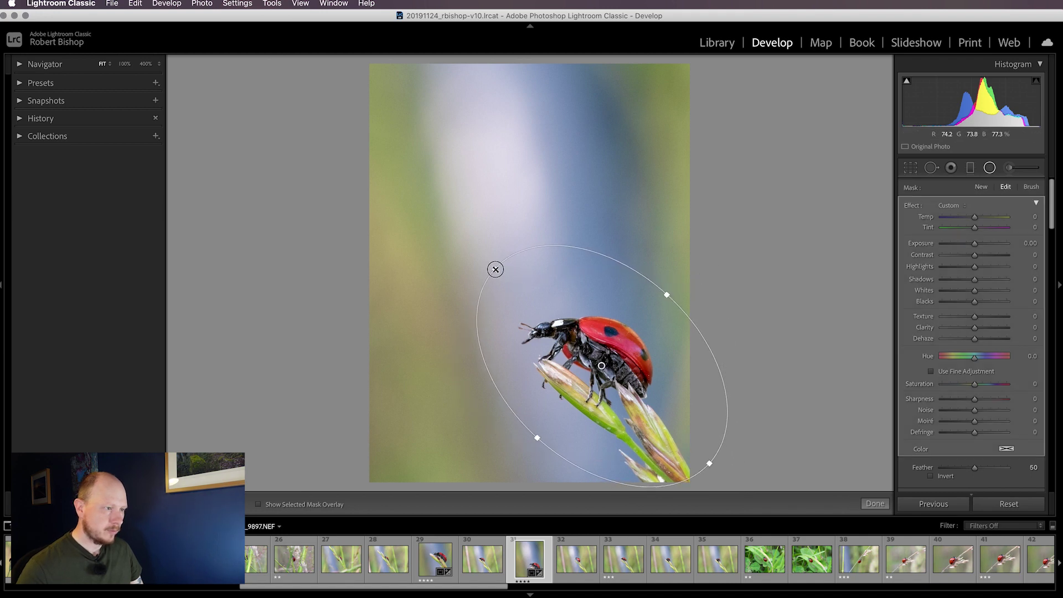
{"action": "left_click_drag", "start_coordinate": [493, 268], "coordinate": [519, 294]}
{"action": "left_click_drag", "start_coordinate": [600, 367], "coordinate": [595, 370]}
Show the red mask overlay and fine-tune the ellipse's size, position and rotation.
{"action": "key", "text": "o"}
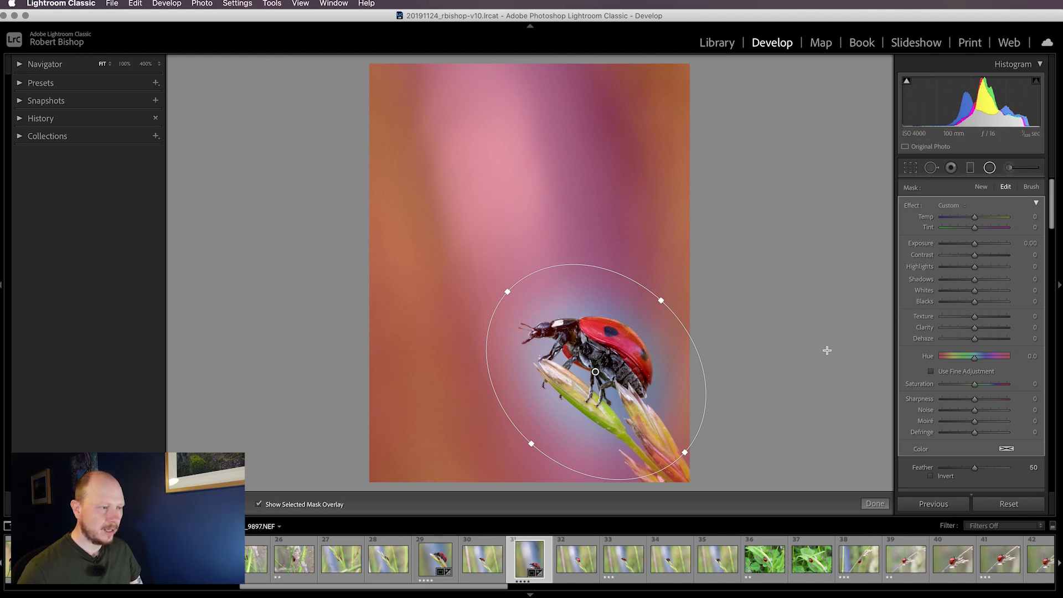
{"action": "left_click_drag", "start_coordinate": [597, 372], "coordinate": [597, 378]}
{"action": "left_click_drag", "start_coordinate": [532, 445], "coordinate": [534, 445]}
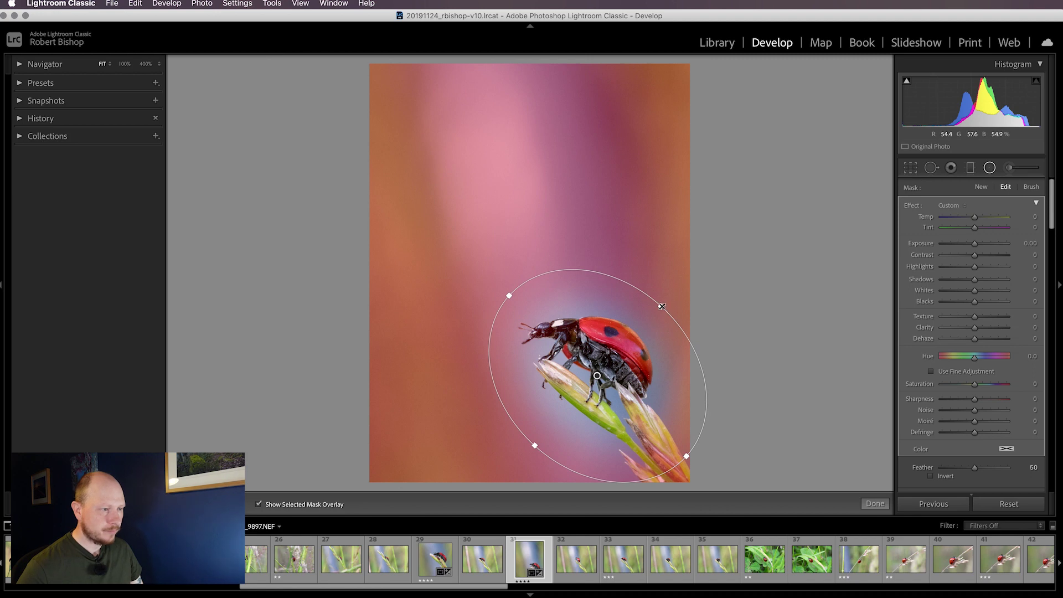
{"action": "left_click_drag", "start_coordinate": [661, 306], "coordinate": [662, 307]}
{"action": "left_click_drag", "start_coordinate": [508, 296], "coordinate": [512, 293]}
{"action": "left_click_drag", "start_coordinate": [595, 377], "coordinate": [592, 375]}
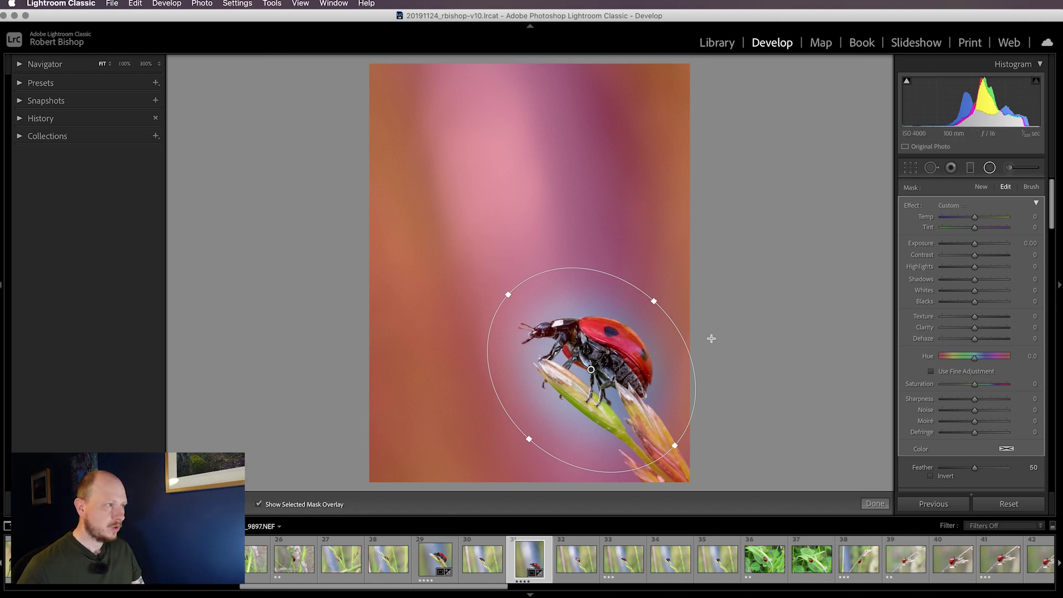
Zoom to 300% and erase the radial mask from the ladybird's head with the Erase brush.
{"action": "left_click", "coordinate": [147, 65]}
{"action": "left_click", "coordinate": [147, 64]}
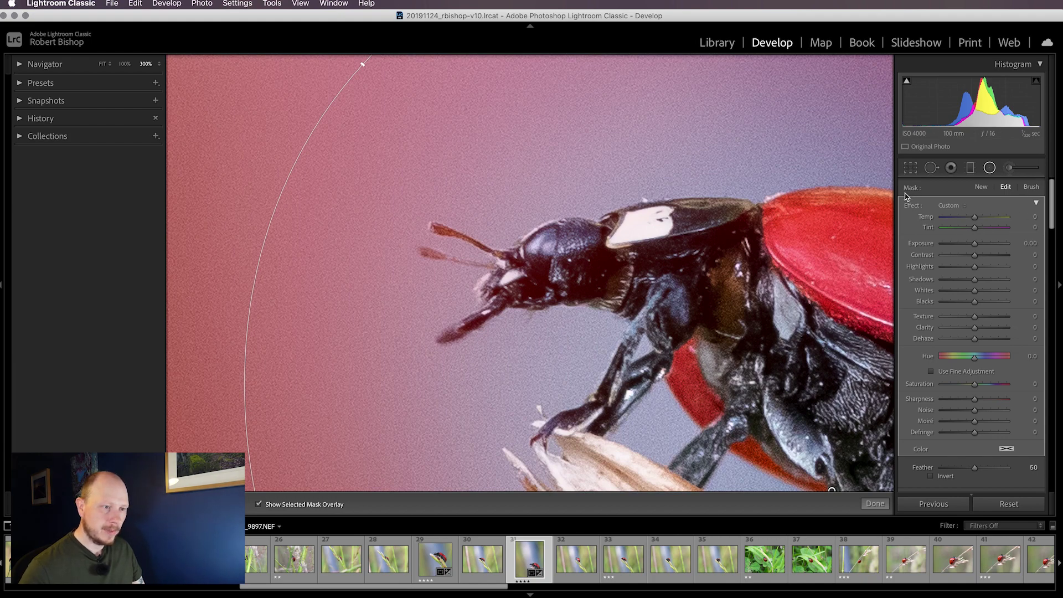
{"action": "left_click", "coordinate": [1031, 186]}
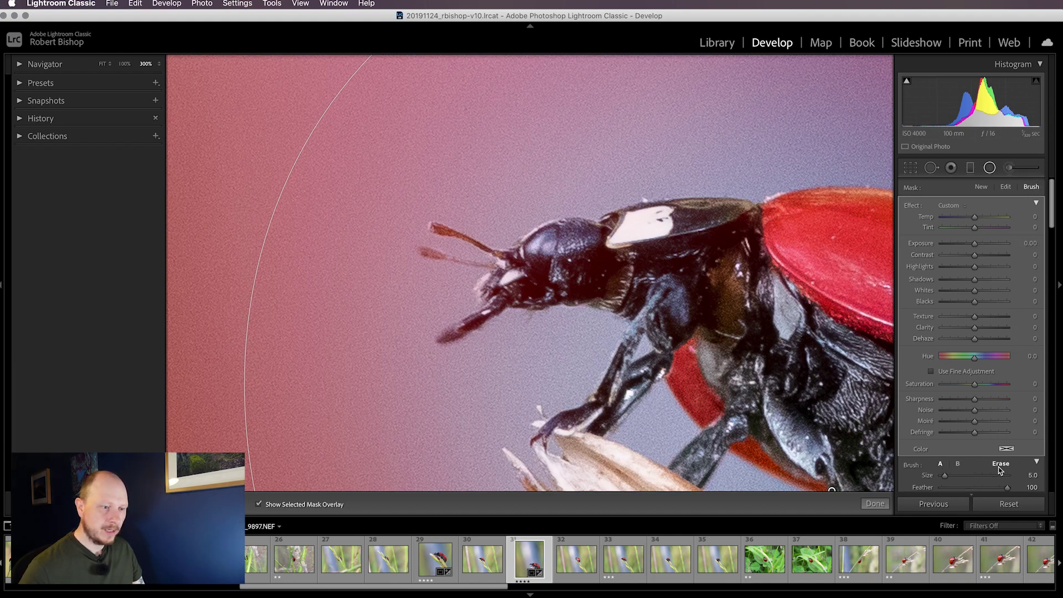
{"action": "left_click", "coordinate": [1000, 465]}
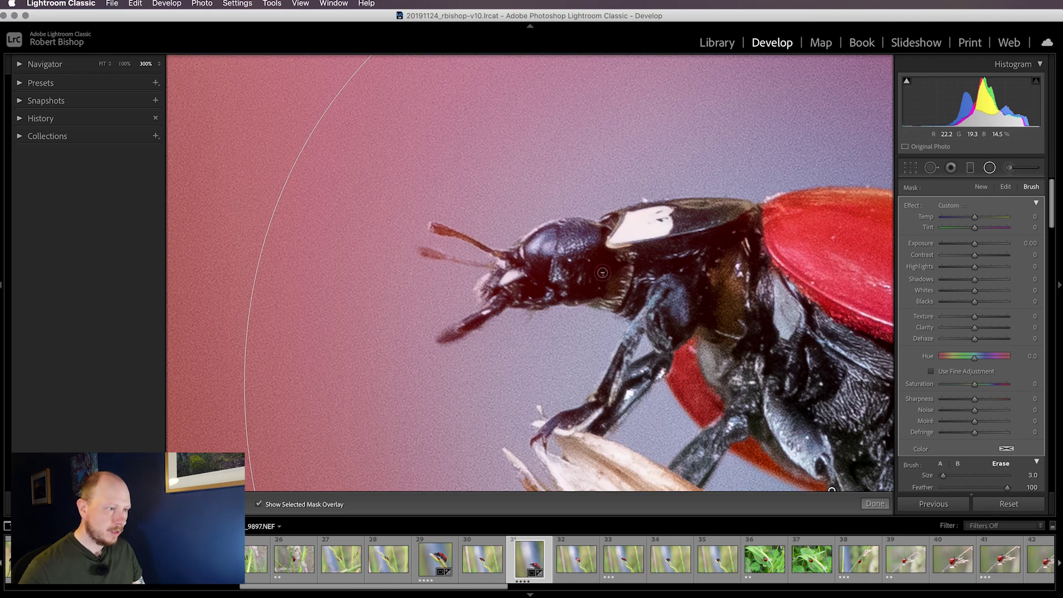
{"action": "mouse_move", "coordinate": [592, 252]}
{"action": "left_mouse_down"}
{"action": "mouse_move", "coordinate": [527, 249]}
{"action": "mouse_move", "coordinate": [545, 233]}
{"action": "mouse_move", "coordinate": [572, 229]}
{"action": "mouse_move", "coordinate": [562, 247]}
{"action": "mouse_move", "coordinate": [575, 244]}
{"action": "mouse_move", "coordinate": [578, 225]}
{"action": "mouse_move", "coordinate": [525, 243]}
{"action": "mouse_move", "coordinate": [496, 287]}
{"action": "mouse_move", "coordinate": [536, 278]}
{"action": "mouse_move", "coordinate": [488, 288]}
{"action": "mouse_move", "coordinate": [503, 298]}
{"action": "mouse_move", "coordinate": [453, 334]}
{"action": "left_mouse_up"}
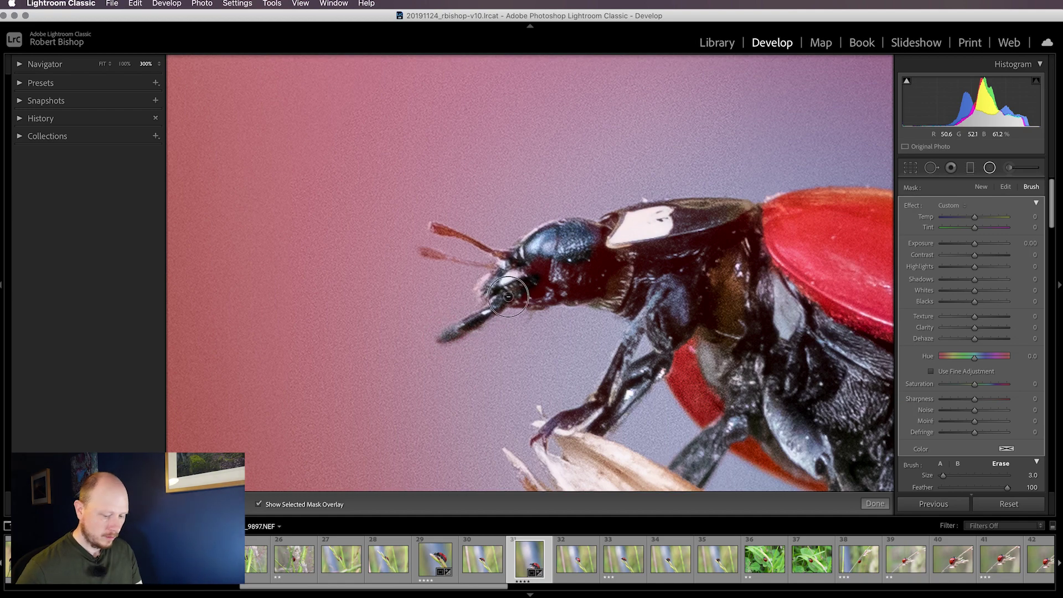
{"action": "scroll", "coordinate": [523, 254], "scroll_direction": "up", "scroll_amount": 5}
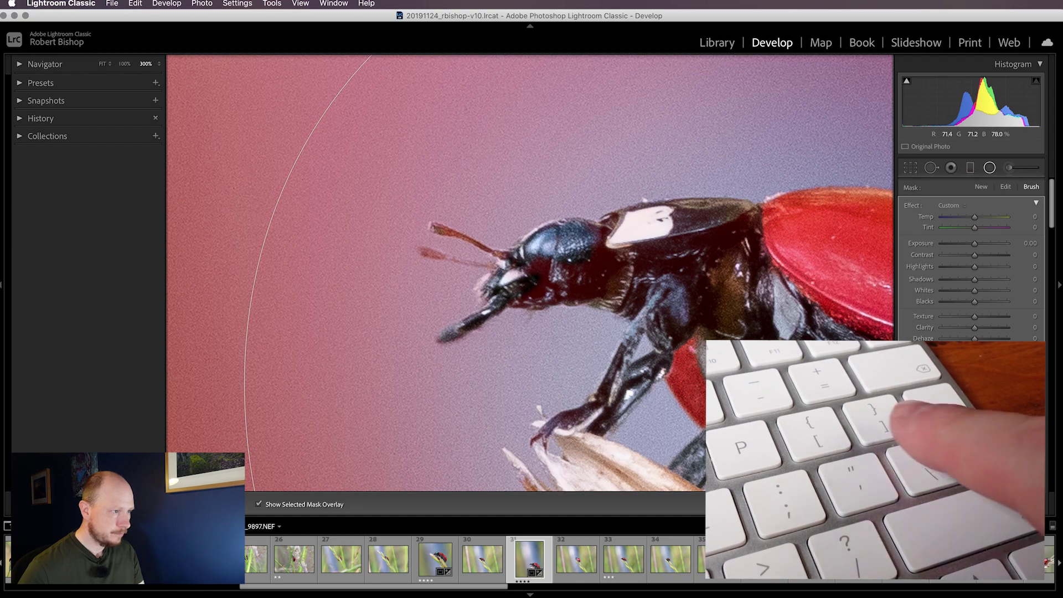
Shrink the eraser to size 1 to clear the lower antenna, then enlarge it to size 7.
{"action": "key", "text": "bracketright"}
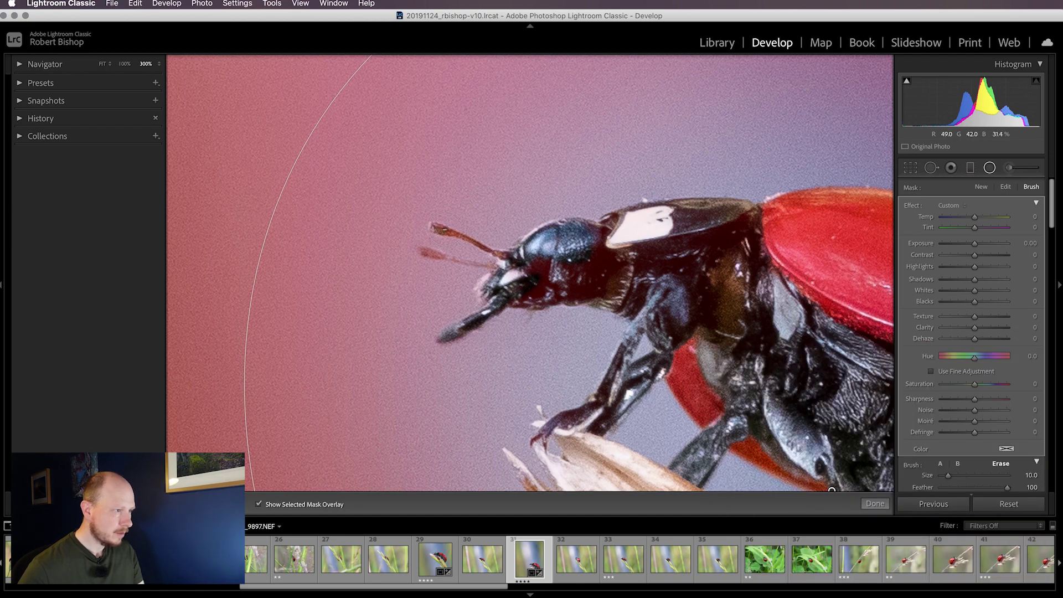
{"action": "key", "text": "bracketleft"}
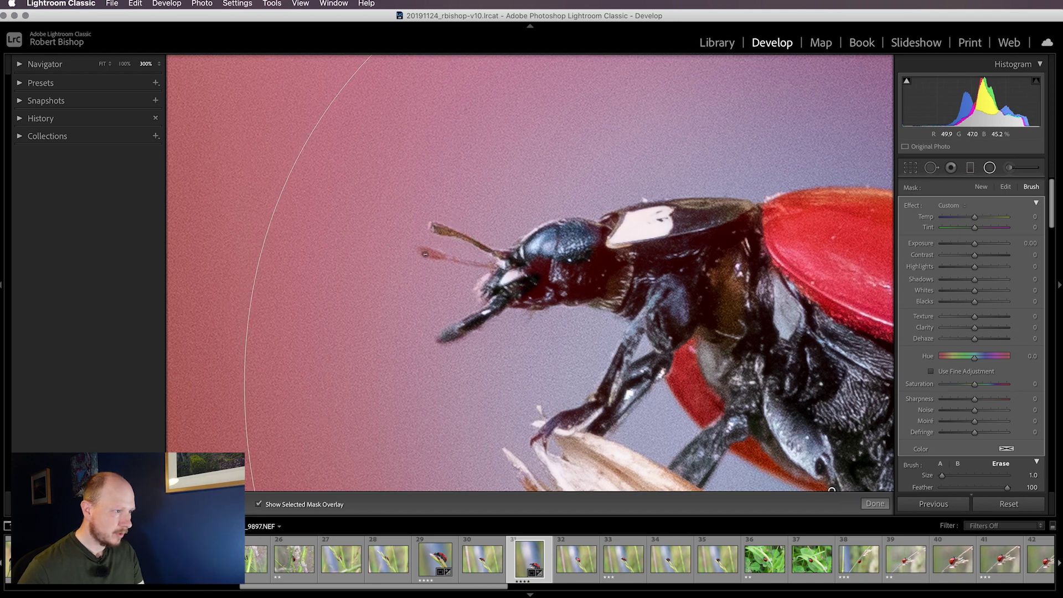
{"action": "mouse_move", "coordinate": [434, 255]}
{"action": "left_mouse_down"}
{"action": "mouse_move", "coordinate": [498, 268]}
{"action": "mouse_move", "coordinate": [421, 253]}
{"action": "mouse_move", "coordinate": [440, 257]}
{"action": "left_mouse_up"}
{"action": "key", "text": "bracketright"}
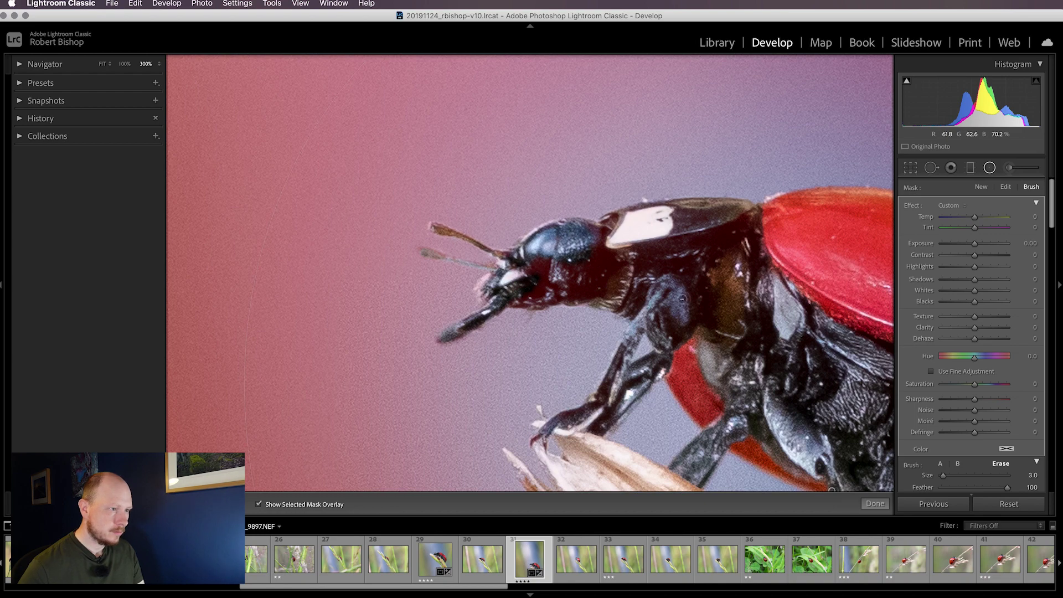
{"action": "key", "text": "bracketright"}
{"action": "scroll", "coordinate": [706, 298], "scroll_direction": "down", "scroll_amount": 5}
{"action": "scroll", "coordinate": [706, 298], "scroll_direction": "right", "scroll_amount": 2}
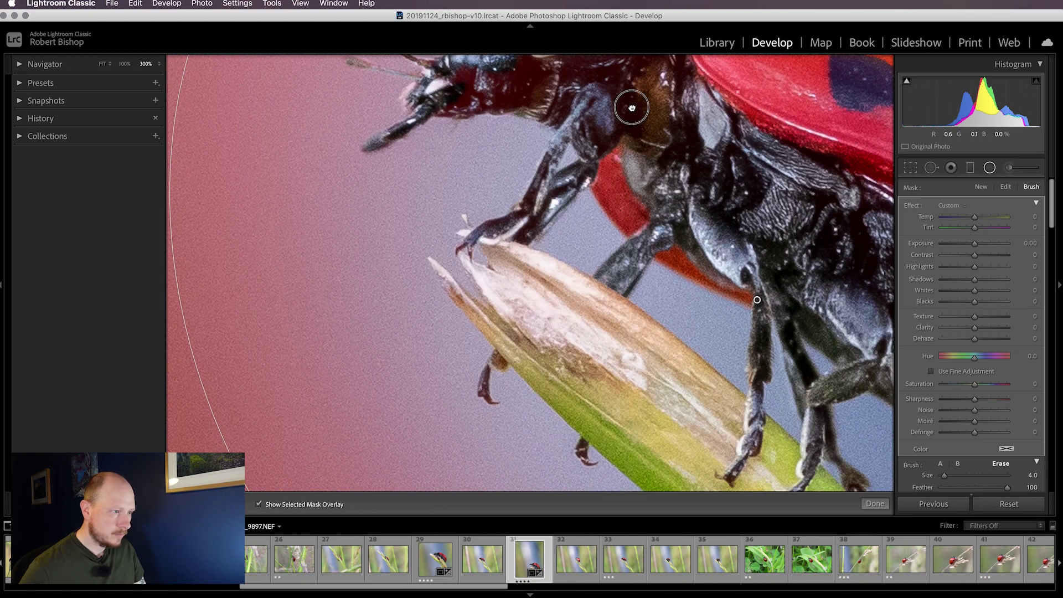
{"action": "key", "text": "bracketright"}
{"action": "key", "text": "bracketleft"}
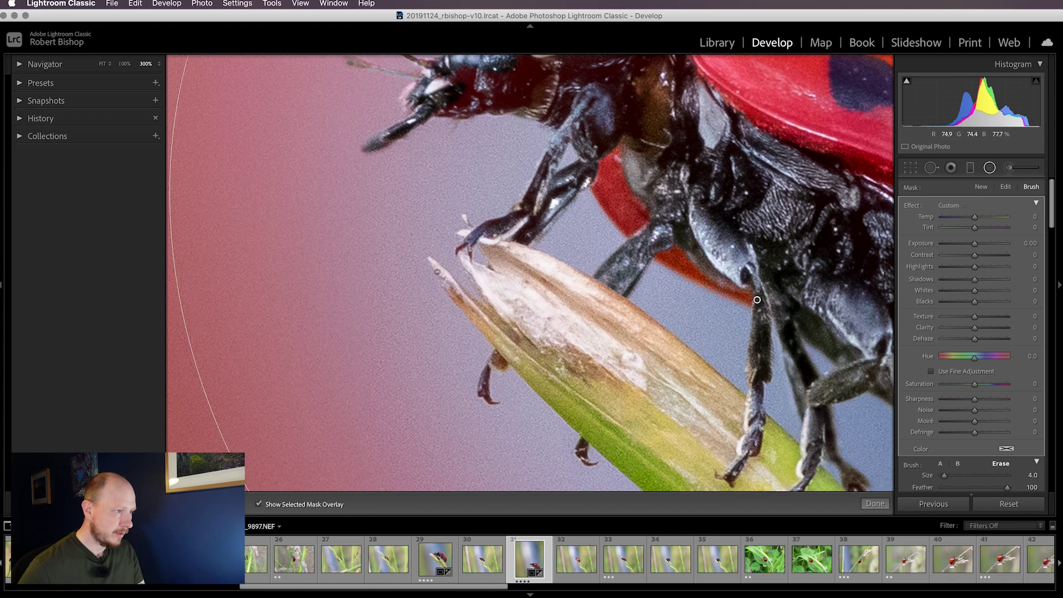
{"action": "key", "text": "bracketright"}
{"action": "key", "text": "bracketright"}
{"action": "key", "text": "bracketright"}
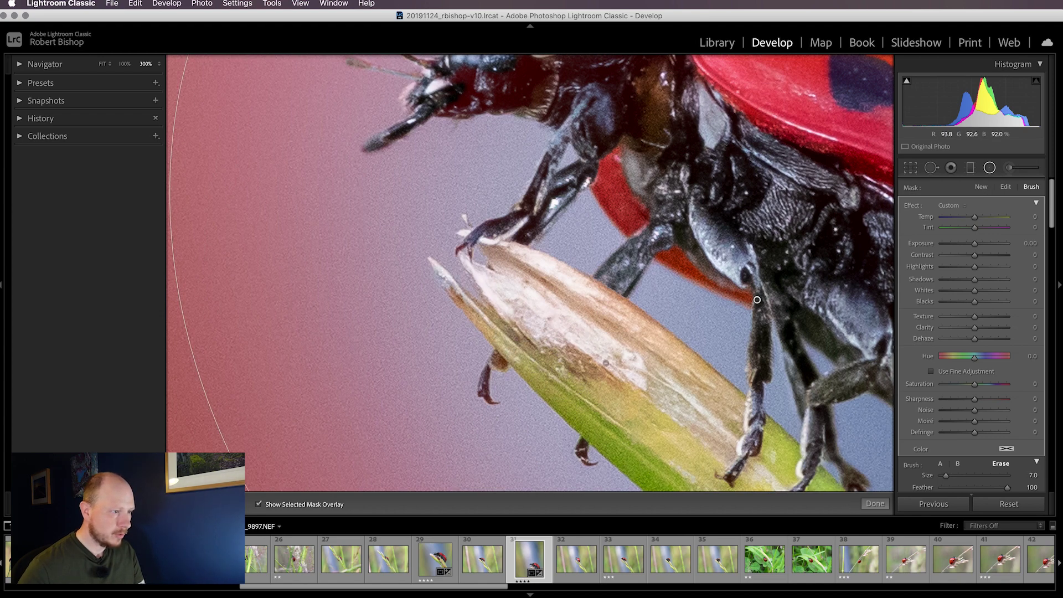
Erase the mask along the grass stems, panning between the stems and the ladybird's shell.
{"action": "left_click_drag", "start_coordinate": [550, 316], "coordinate": [577, 295]}
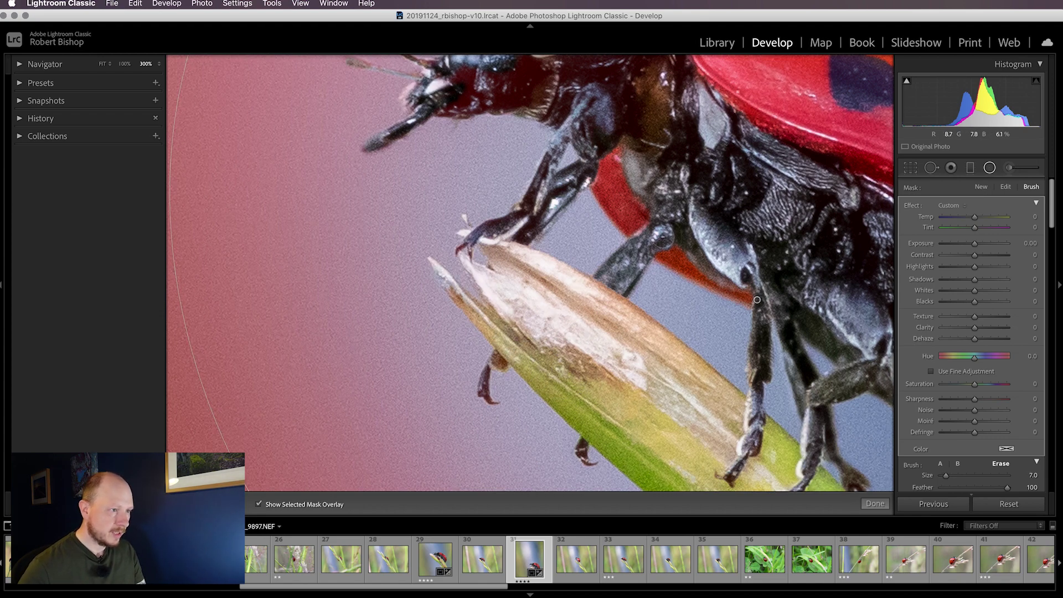
{"action": "mouse_move", "coordinate": [767, 284]}
{"action": "left_mouse_down"}
{"action": "mouse_move", "coordinate": [601, 285]}
{"action": "mouse_move", "coordinate": [487, 126]}
{"action": "mouse_move", "coordinate": [552, 248]}
{"action": "mouse_move", "coordinate": [440, 225]}
{"action": "mouse_move", "coordinate": [448, 240]}
{"action": "mouse_move", "coordinate": [529, 222]}
{"action": "mouse_move", "coordinate": [530, 187]}
{"action": "mouse_move", "coordinate": [598, 329]}
{"action": "mouse_move", "coordinate": [554, 332]}
{"action": "mouse_move", "coordinate": [570, 360]}
{"action": "mouse_move", "coordinate": [599, 371]}
{"action": "mouse_move", "coordinate": [577, 225]}
{"action": "mouse_move", "coordinate": [642, 327]}
{"action": "mouse_move", "coordinate": [572, 207]}
{"action": "mouse_move", "coordinate": [637, 362]}
{"action": "mouse_move", "coordinate": [626, 377]}
{"action": "mouse_move", "coordinate": [629, 304]}
{"action": "mouse_move", "coordinate": [580, 225]}
{"action": "mouse_move", "coordinate": [487, 127]}
{"action": "left_mouse_up"}
{"action": "mouse_move", "coordinate": [548, 206]}
{"action": "left_mouse_down"}
{"action": "mouse_move", "coordinate": [492, 105]}
{"action": "mouse_move", "coordinate": [503, 153]}
{"action": "mouse_move", "coordinate": [556, 149]}
{"action": "mouse_move", "coordinate": [677, 350]}
{"action": "left_mouse_up"}
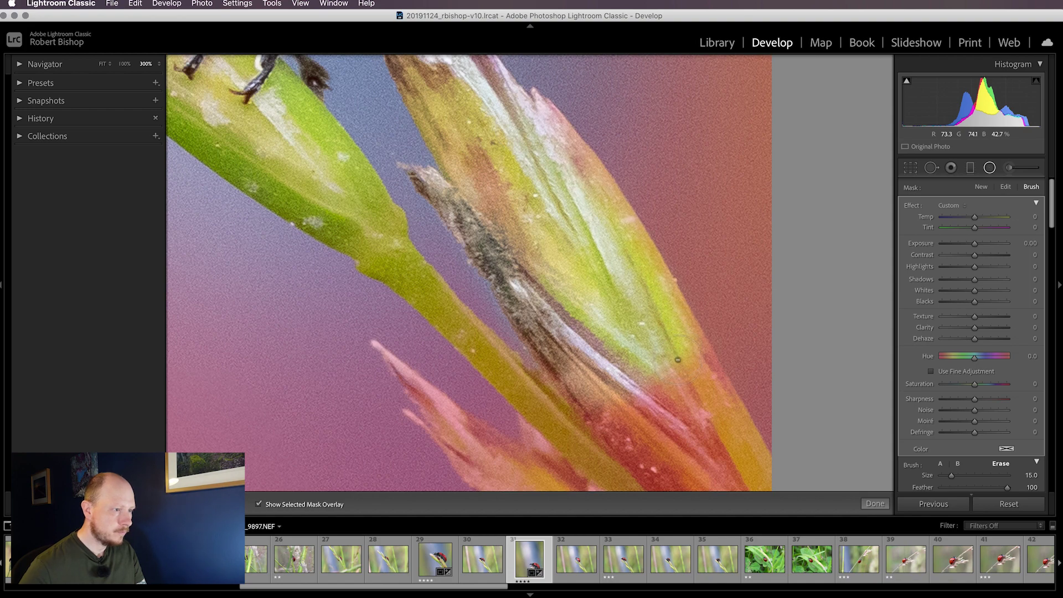
{"action": "left_click_drag", "start_coordinate": [507, 172], "coordinate": [691, 427]}
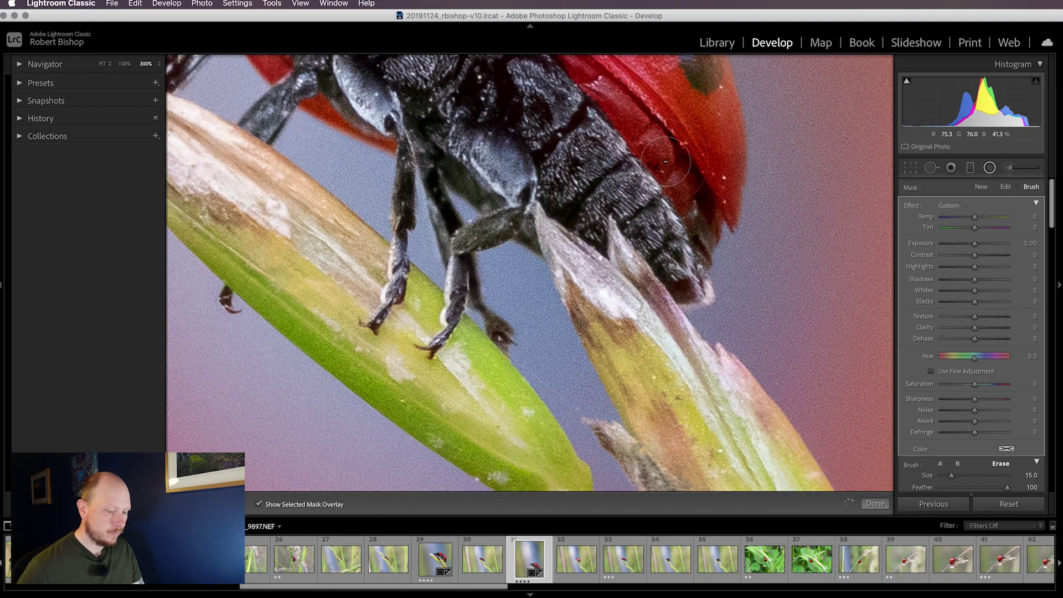
{"action": "left_click_drag", "start_coordinate": [664, 161], "coordinate": [688, 294]}
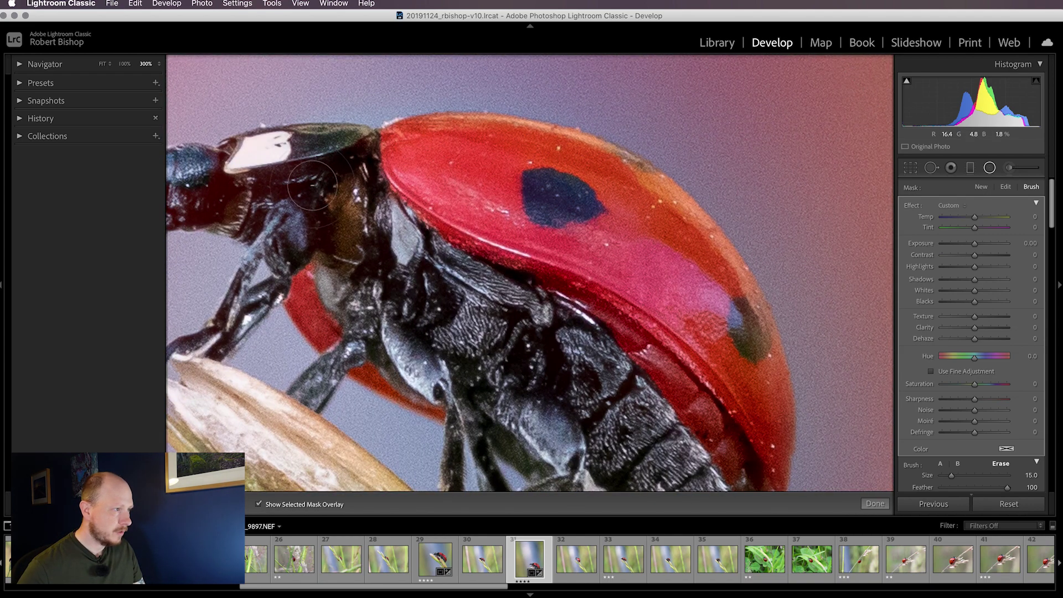
At Fit with the overlay hidden, set mask Clarity -93, Texture -64 and Noise 21.
{"action": "left_click", "coordinate": [102, 65]}
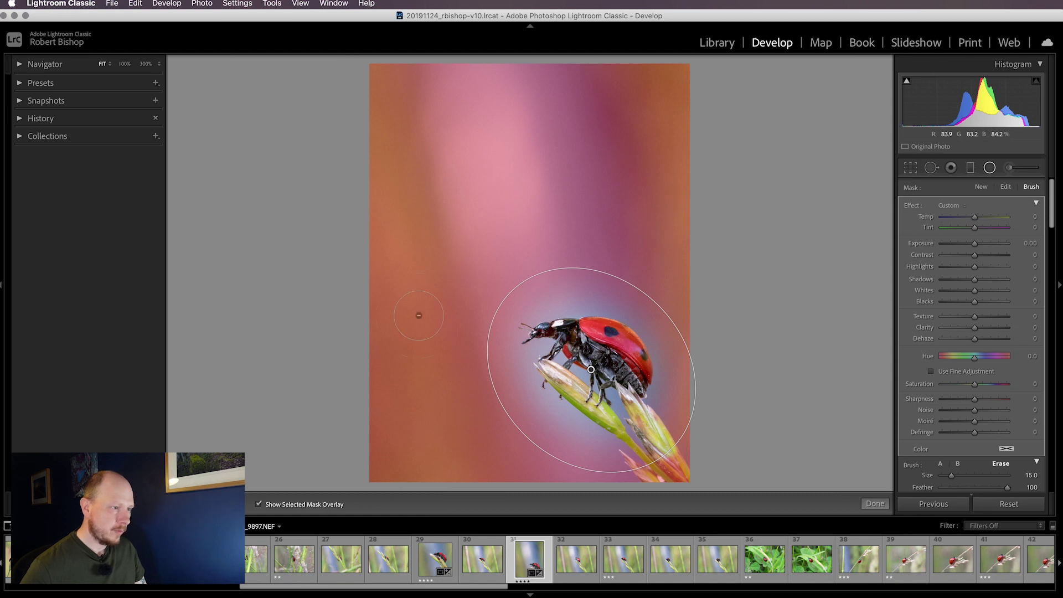
{"action": "key", "text": "o"}
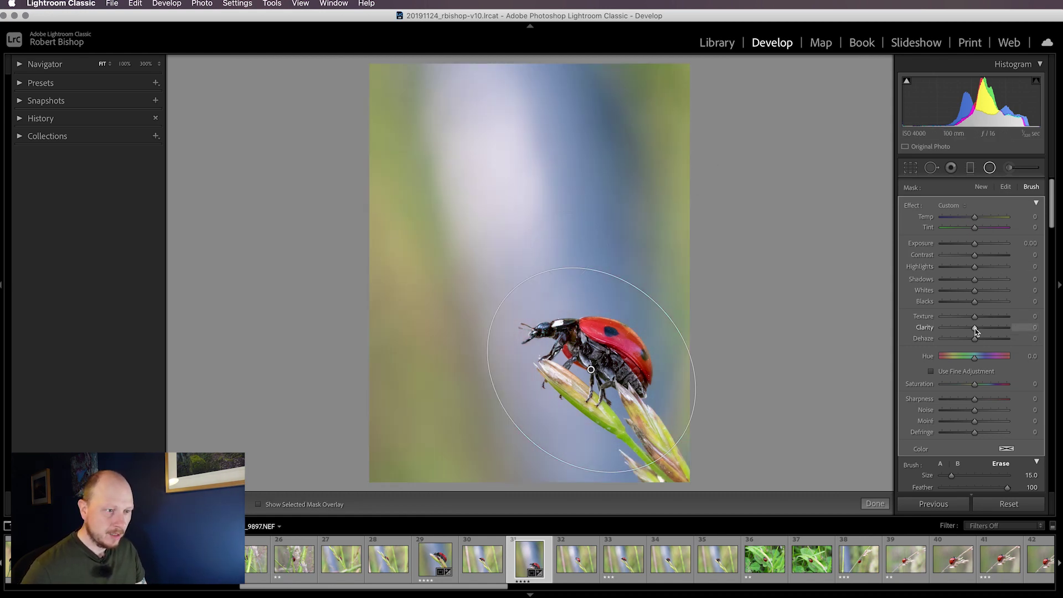
{"action": "left_click_drag", "start_coordinate": [975, 331], "coordinate": [952, 332]}
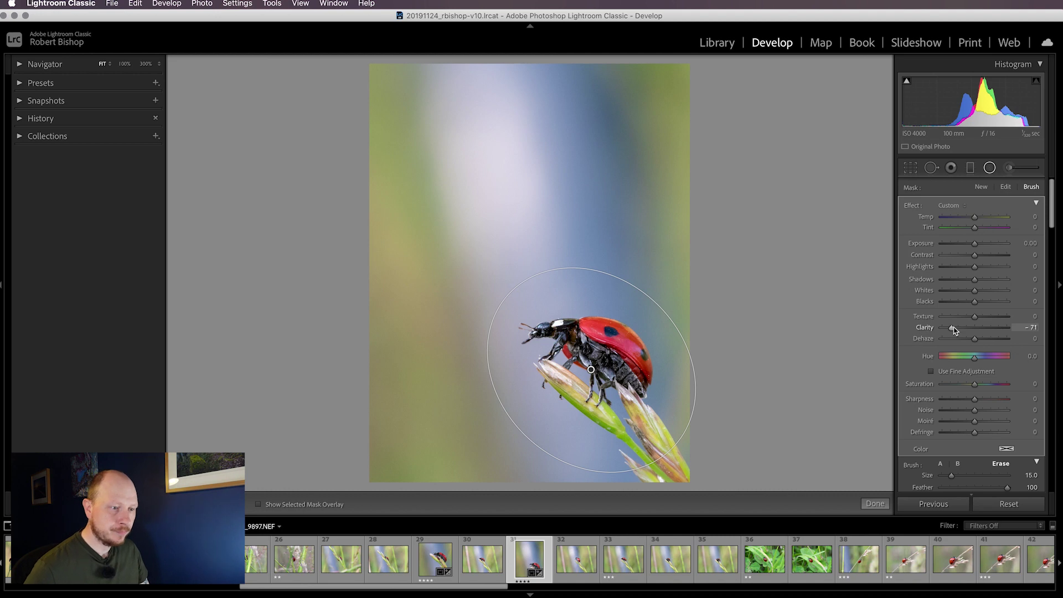
{"action": "left_click_drag", "start_coordinate": [954, 331], "coordinate": [950, 331]}
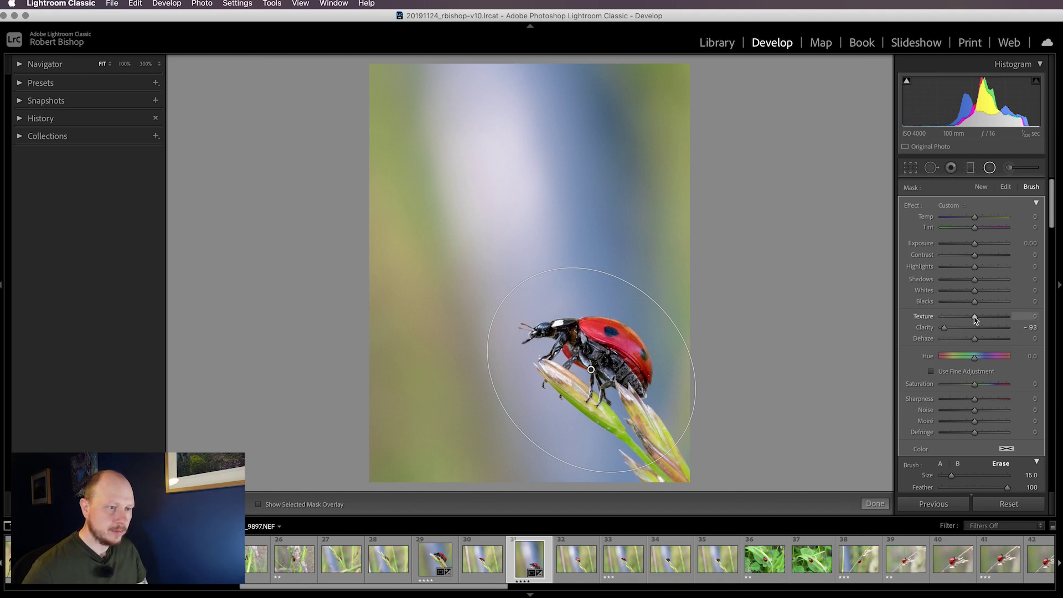
{"action": "left_click_drag", "start_coordinate": [973, 316], "coordinate": [958, 325]}
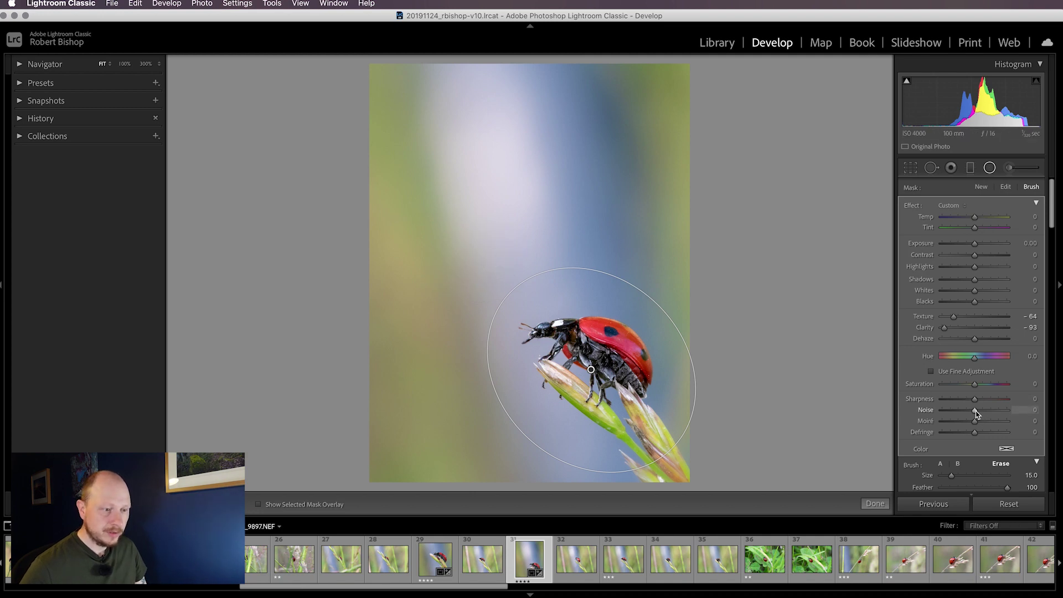
{"action": "left_click_drag", "start_coordinate": [975, 413], "coordinate": [982, 417]}
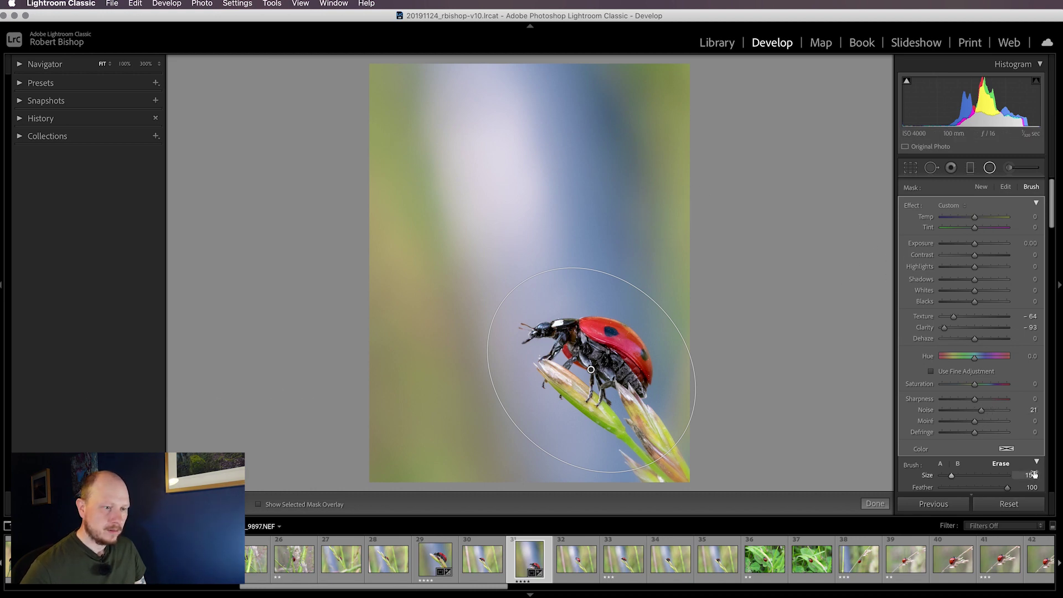
{"action": "scroll", "coordinate": [1033, 474], "scroll_direction": "down", "scroll_amount": 5}
Close the radial filter and inspect the background and ladybird at 300%.
{"action": "left_click", "coordinate": [1030, 446]}
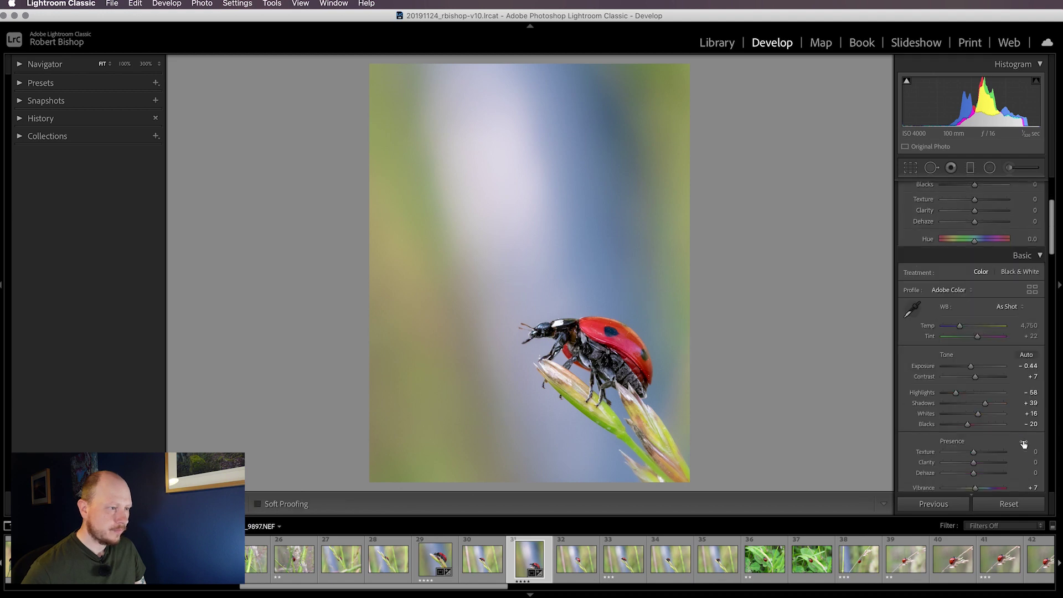
{"action": "left_click", "coordinate": [468, 312]}
{"action": "mouse_move", "coordinate": [497, 325]}
{"action": "left_mouse_down"}
{"action": "mouse_move", "coordinate": [596, 271]}
{"action": "mouse_move", "coordinate": [484, 275]}
{"action": "mouse_move", "coordinate": [633, 214]}
{"action": "mouse_move", "coordinate": [611, 265]}
{"action": "mouse_move", "coordinate": [678, 374]}
{"action": "mouse_move", "coordinate": [500, 313]}
{"action": "left_mouse_up"}
{"action": "left_click", "coordinate": [573, 347]}
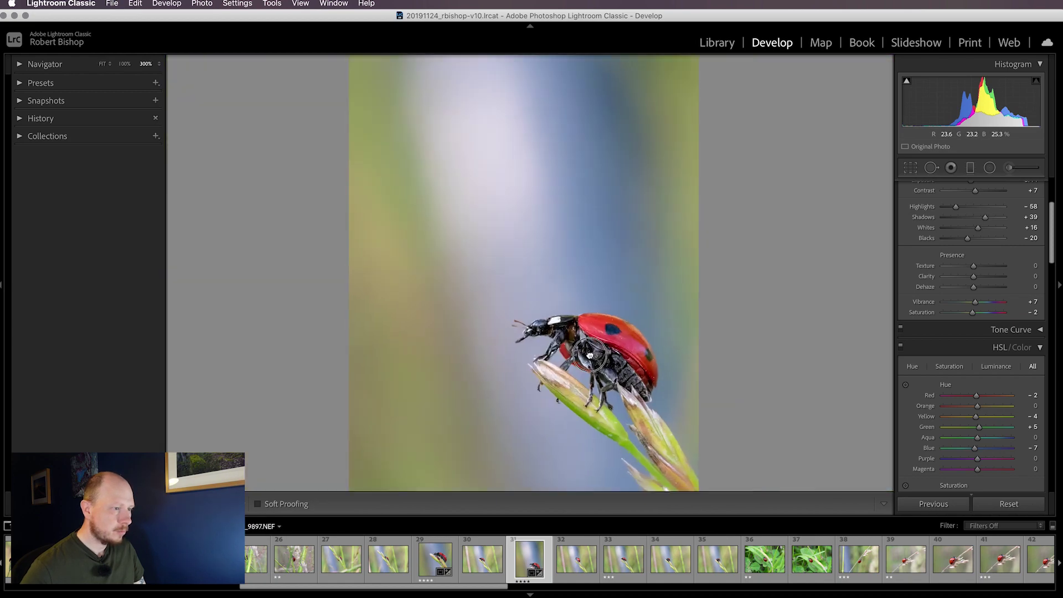
{"action": "left_click", "coordinate": [573, 348]}
{"action": "left_click_drag", "start_coordinate": [573, 348], "coordinate": [674, 336]}
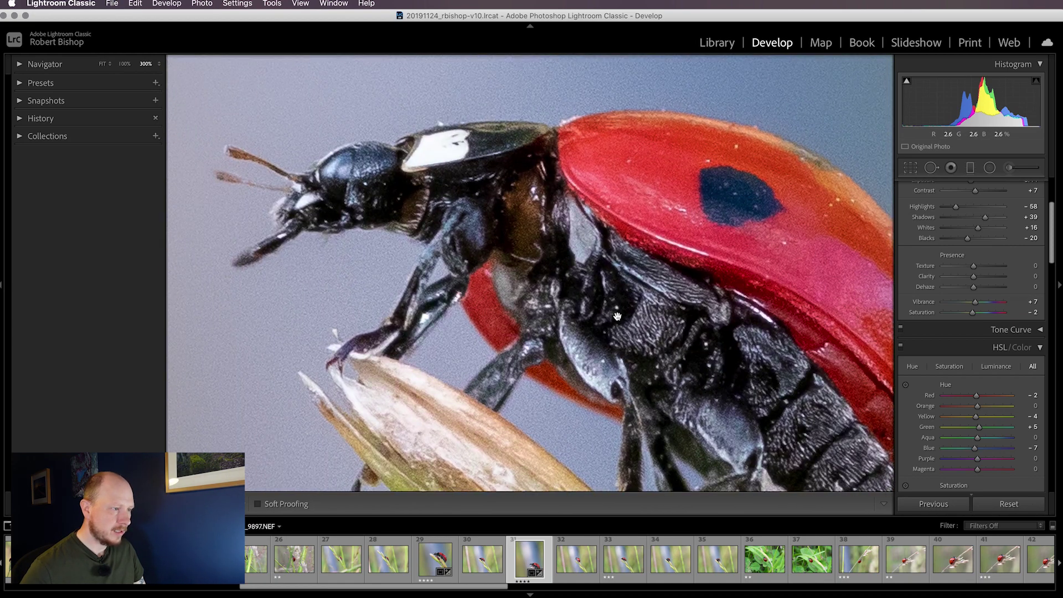
{"action": "left_click", "coordinate": [617, 315]}
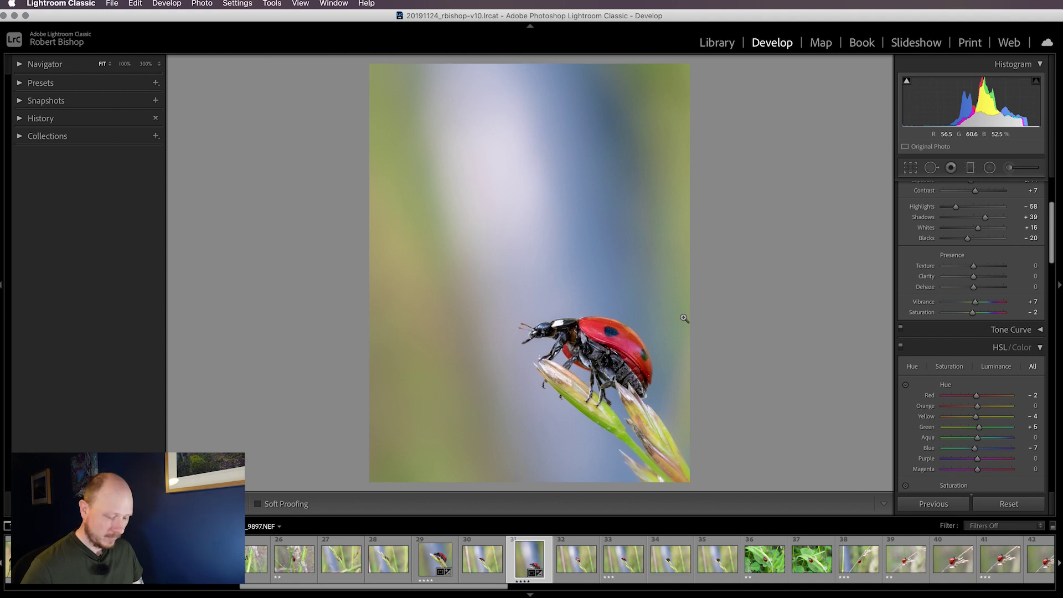
Compare Before and After views up close near the head, then return to Fit.
{"action": "key", "text": "backslash"}
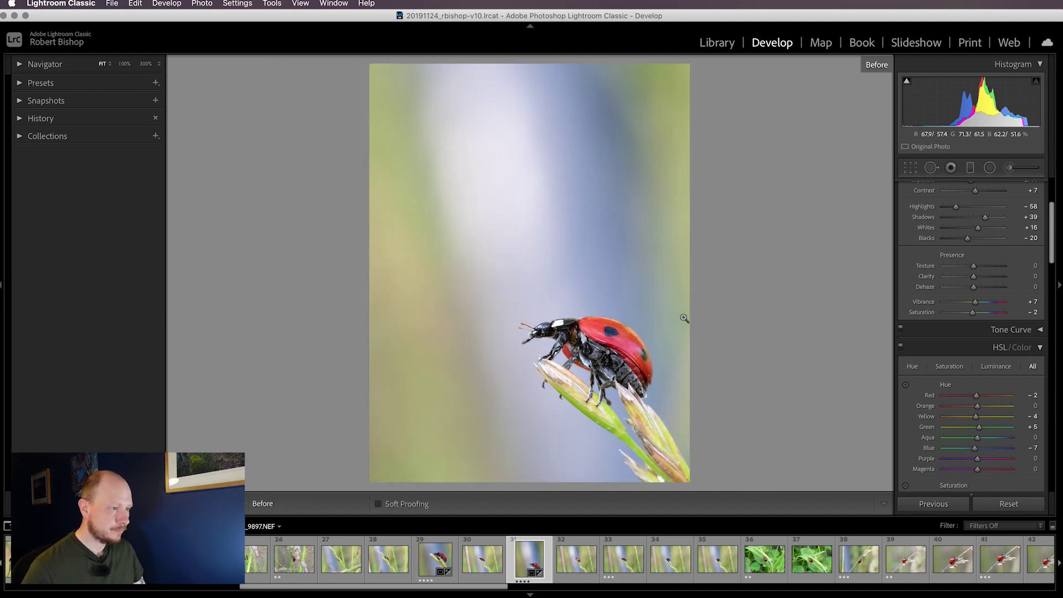
{"action": "left_click", "coordinate": [633, 340]}
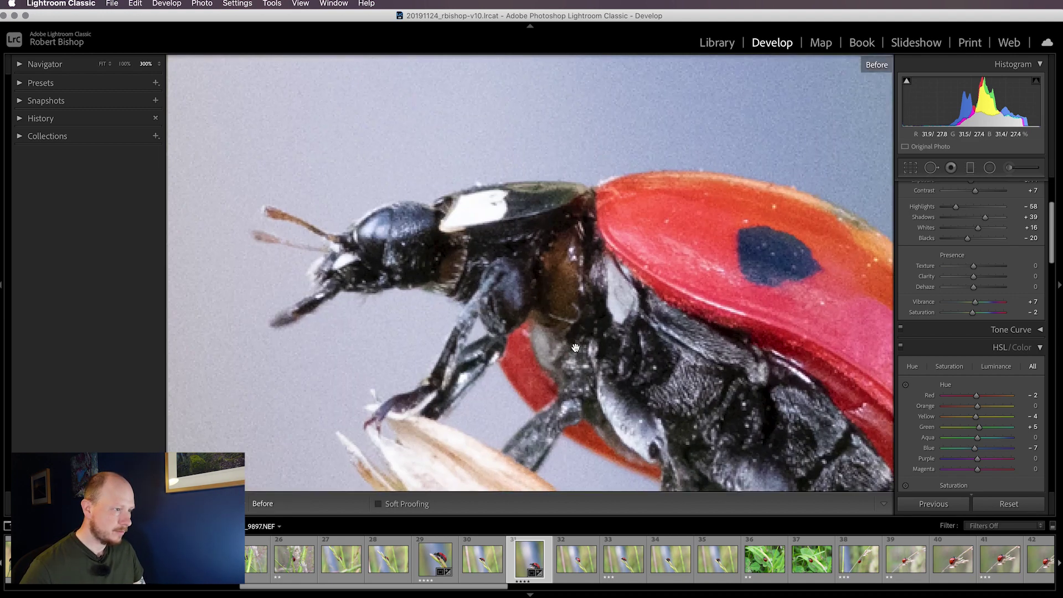
{"action": "left_click_drag", "start_coordinate": [420, 320], "coordinate": [702, 313]}
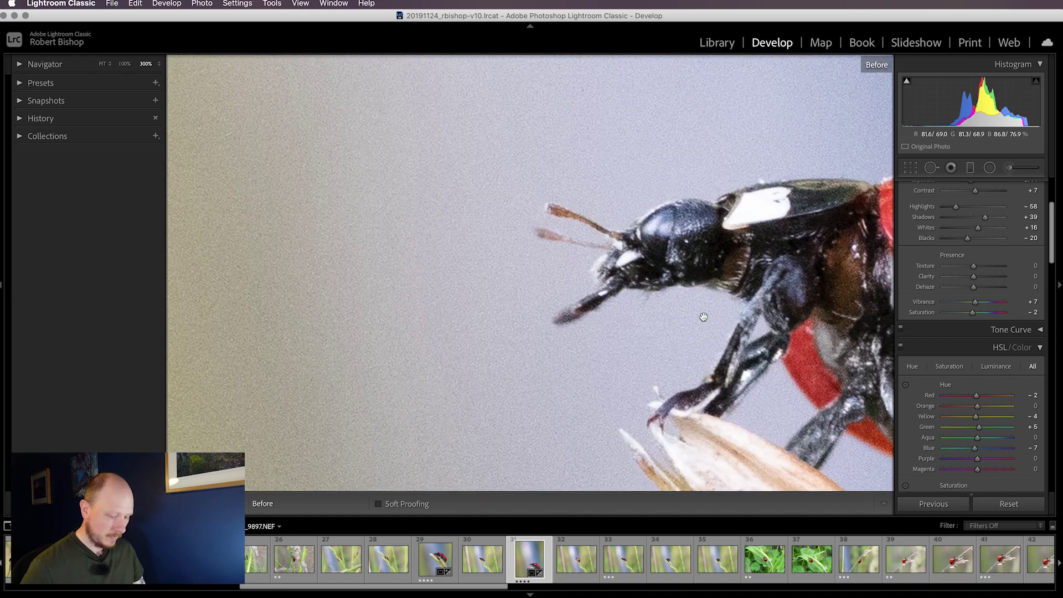
{"action": "key", "text": "backslash"}
{"action": "key", "text": "backslash"}
{"action": "key", "text": "backslash"}
{"action": "key", "text": "backslash"}
{"action": "key", "text": "backslash"}
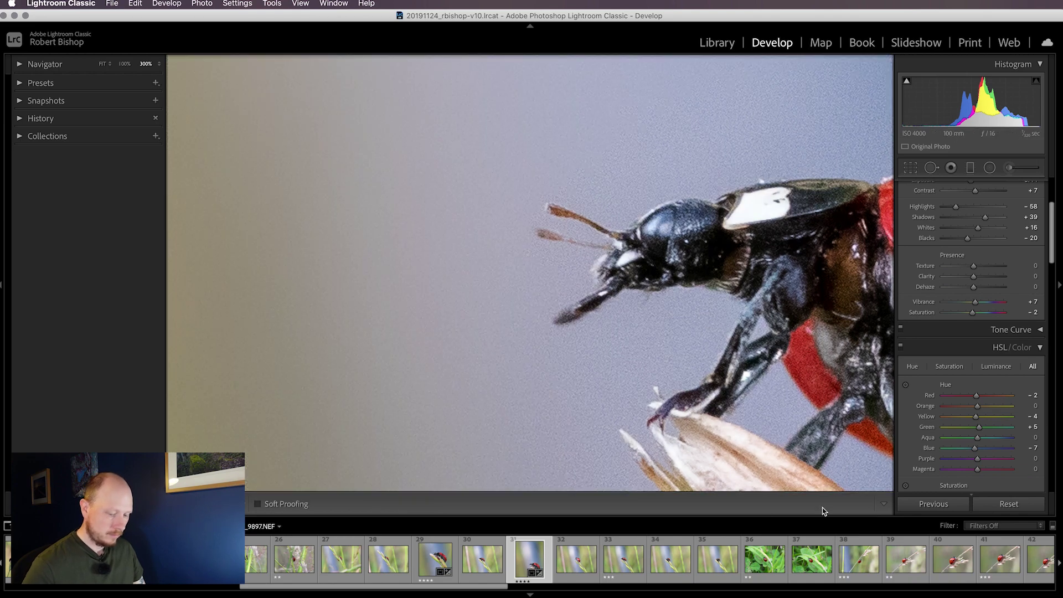
{"action": "key", "text": "backslash"}
{"action": "key", "text": "backslash"}
{"action": "left_click", "coordinate": [773, 475]}
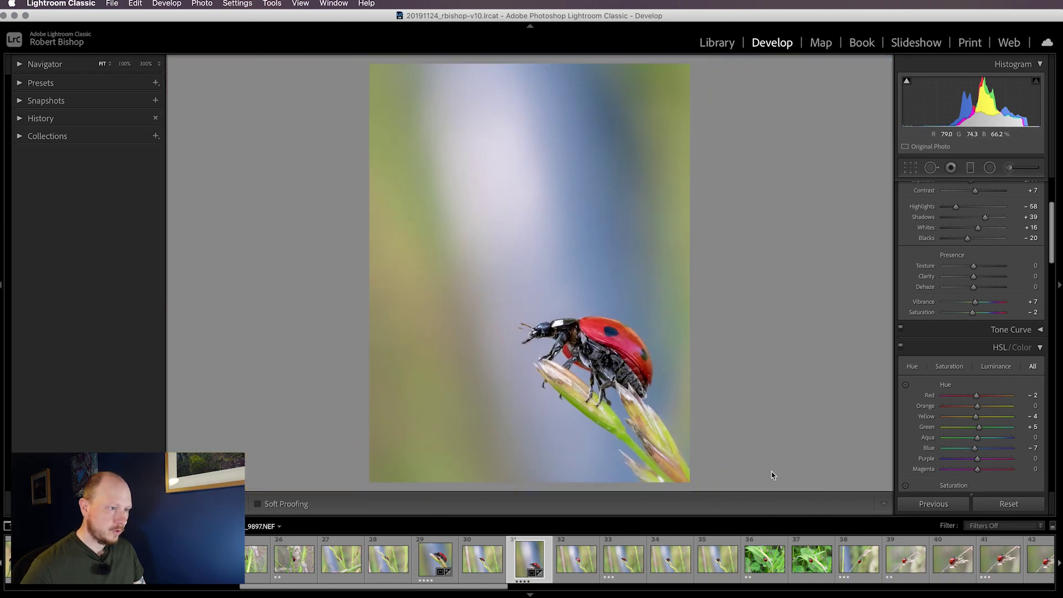